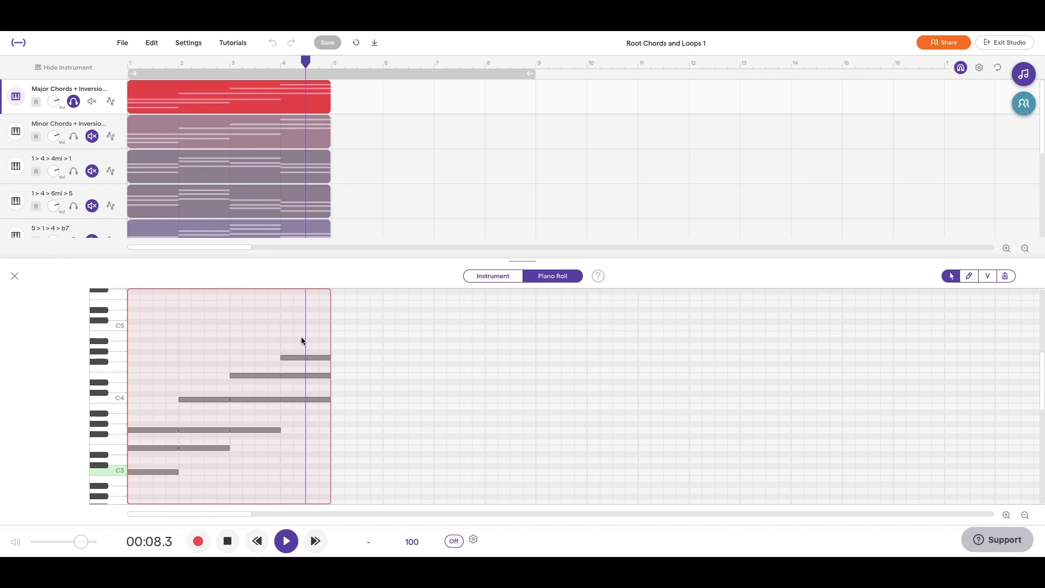
- Stop playback, move the first major chord's C3 note up to C4 and back to C3, and select the second chord's E3
key("space")
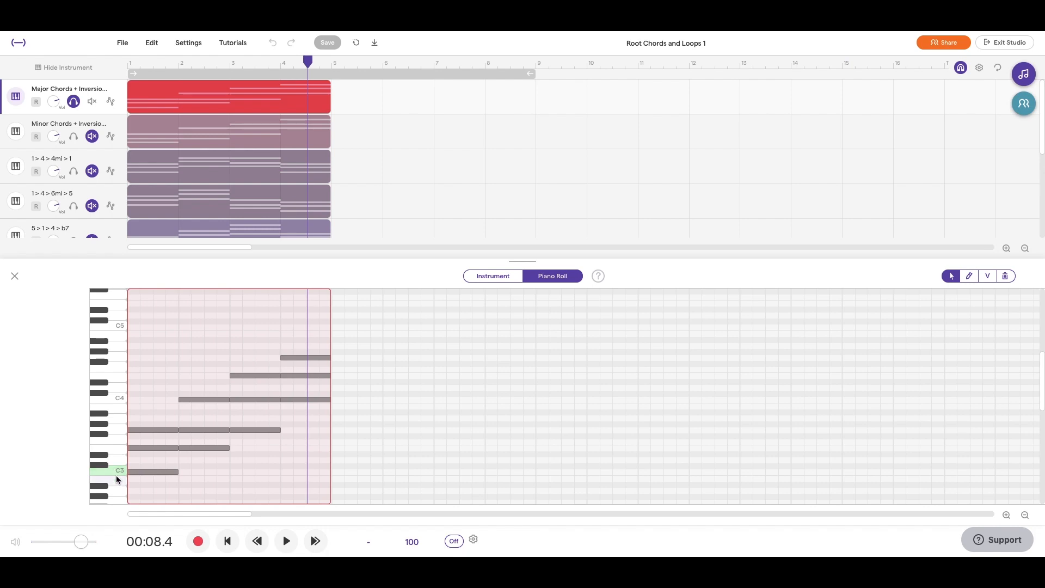
left_click_drag(145, 477, 146, 403)
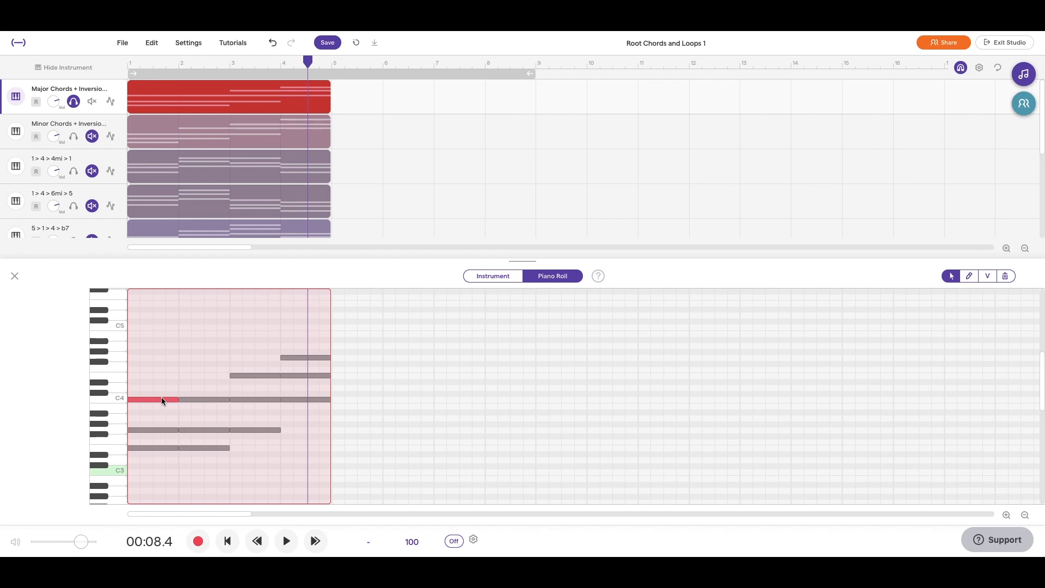
left_click_drag(161, 401, 162, 467)
left_click(214, 448)
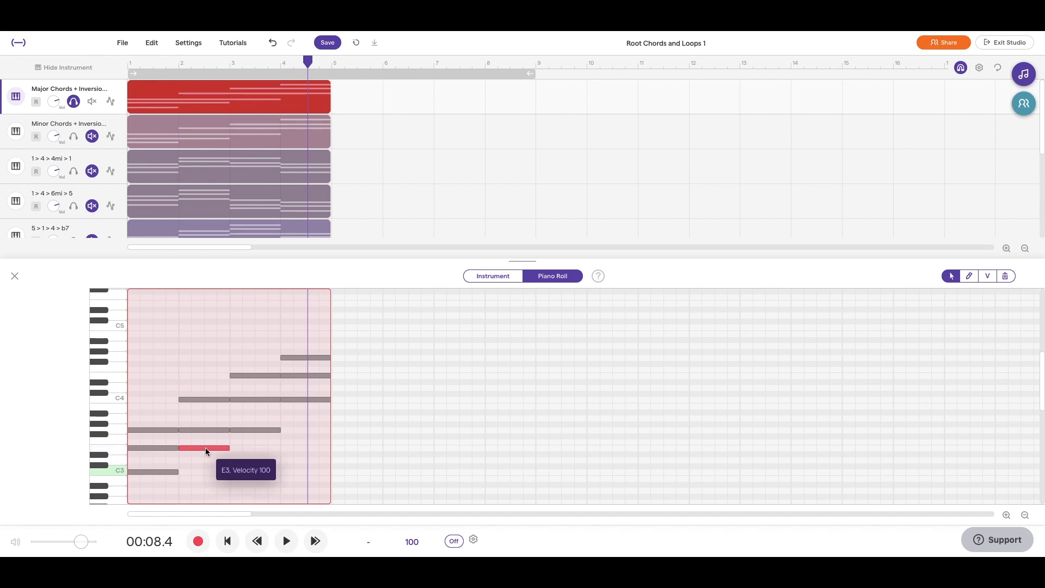
mouse_move(207, 450)
left_mouse_down()
mouse_move(204, 378)
mouse_move(207, 448)
left_mouse_up()
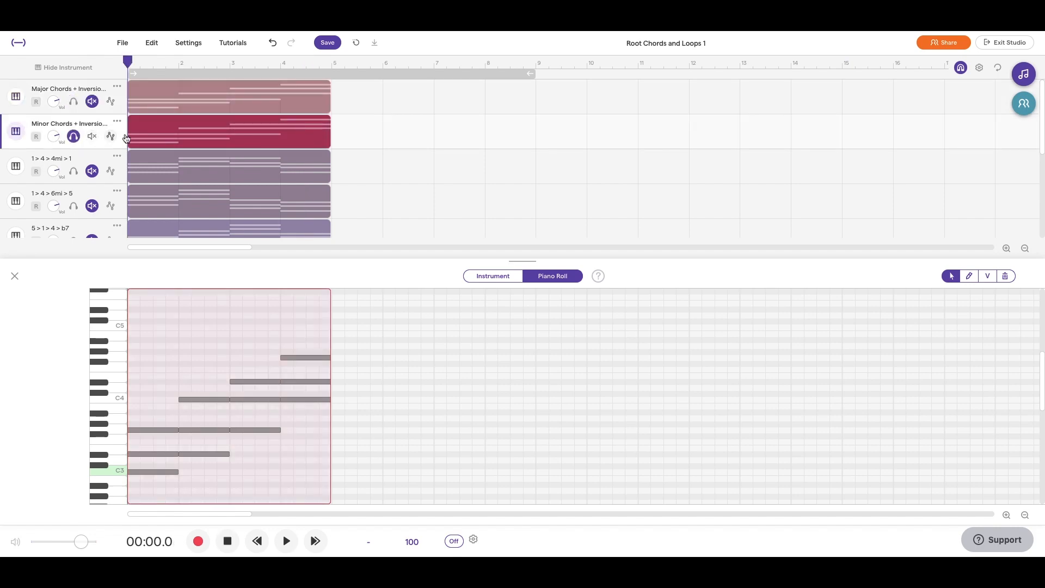
- Select the third of the first minor chord and play the minor chords track through its inversions
left_click(147, 455)
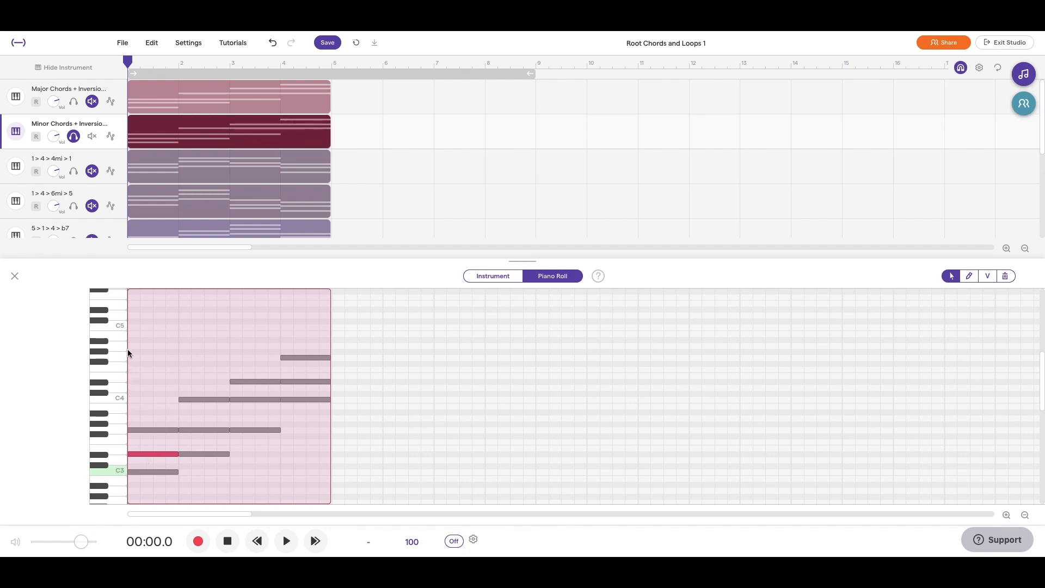
key("space")
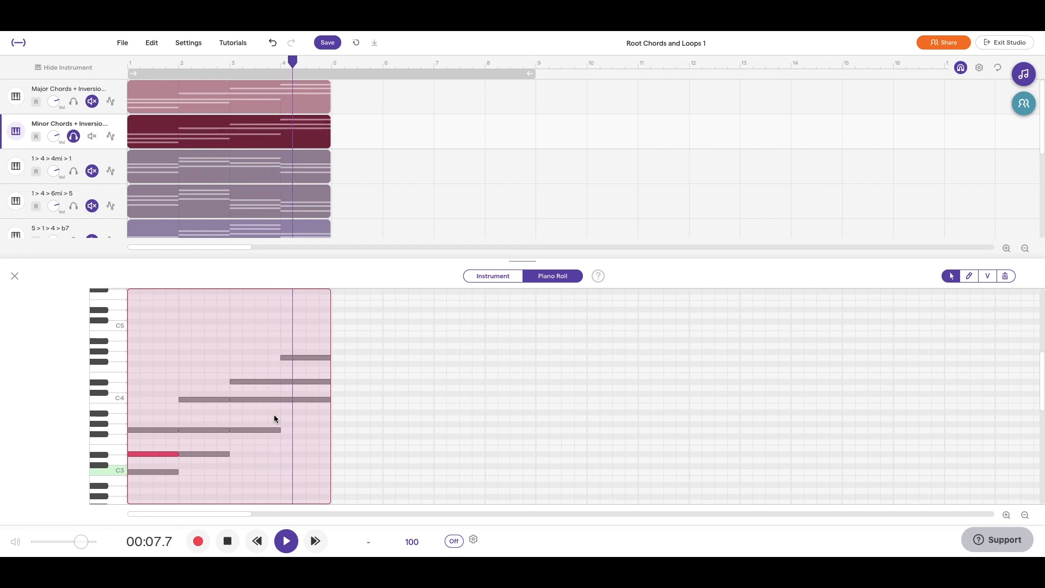
key("space")
- Lower the second minor chord's D#3 note one octave to D#2 and play the clip from bar 2
left_click(210, 453)
scroll(210, 452, "down", 1)
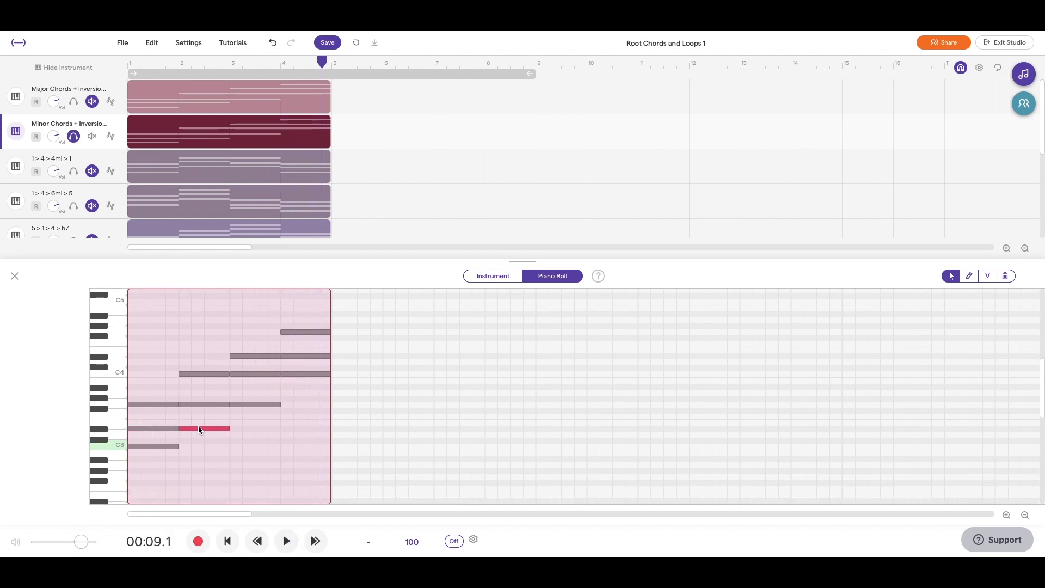
left_click_drag(199, 428, 200, 462)
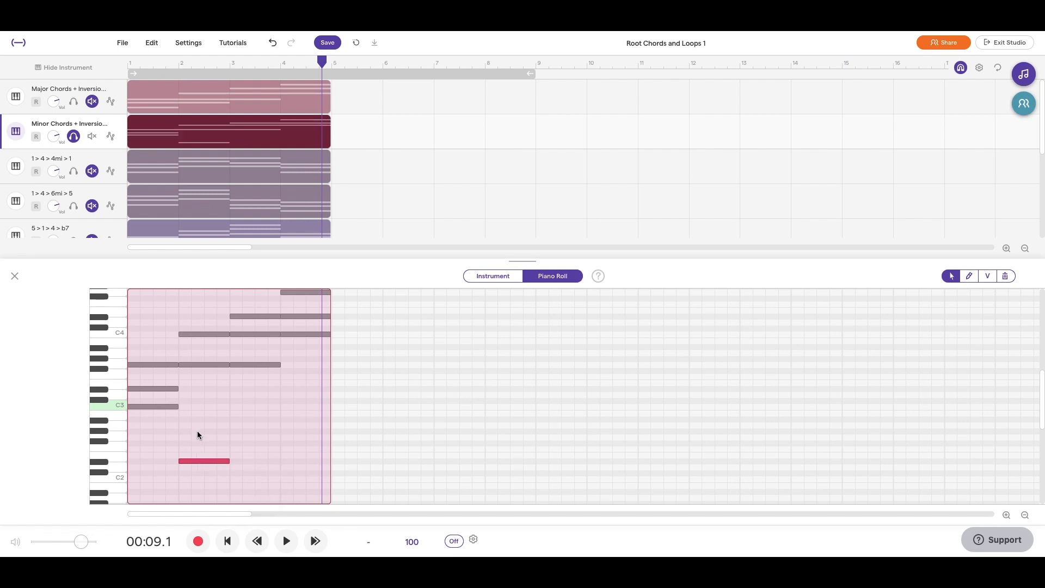
left_click(178, 306)
key("space")
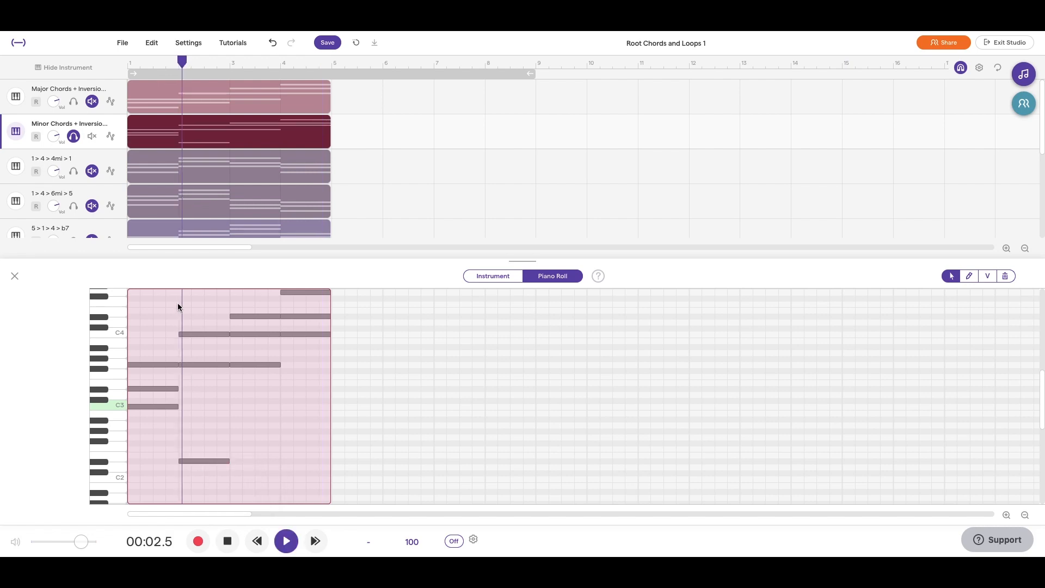
key("space")
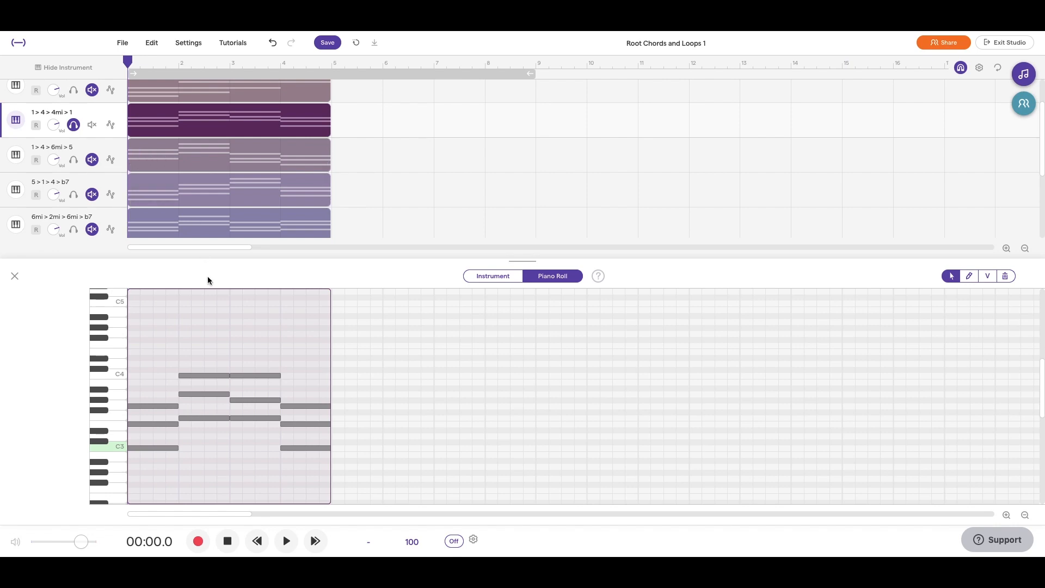
- Play the 1 > 4 > 4mi > 1 track, switch the solo to the 6mi > 2mi > 6mi > b7 track, and play it from the start
key("space")
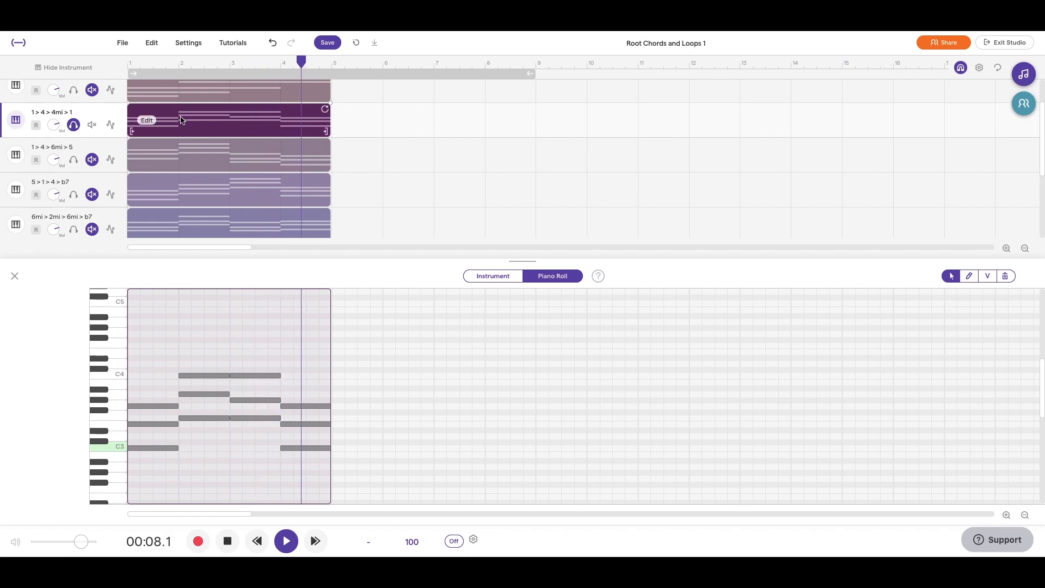
left_click(73, 122)
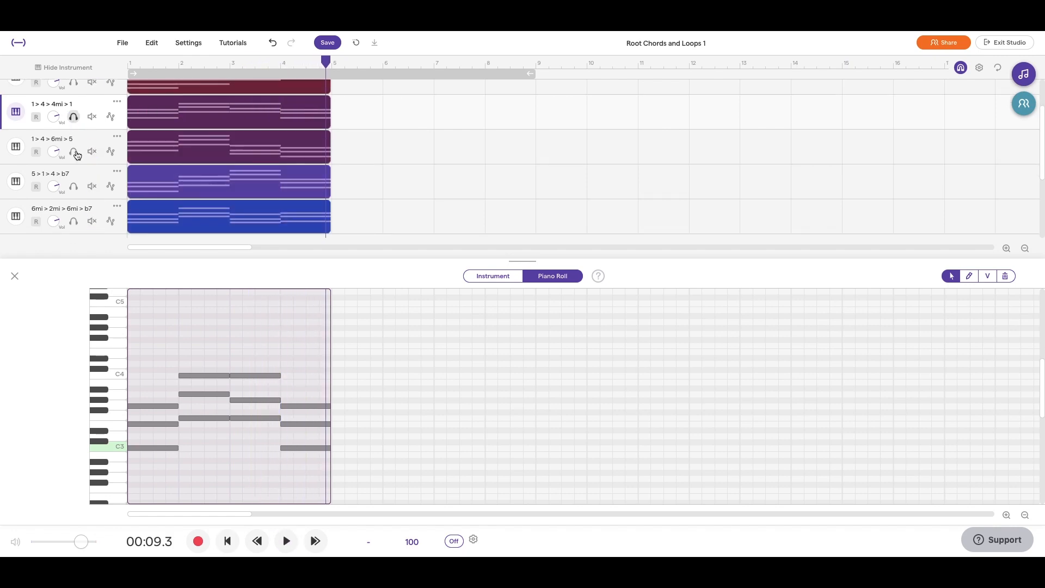
left_click(73, 221)
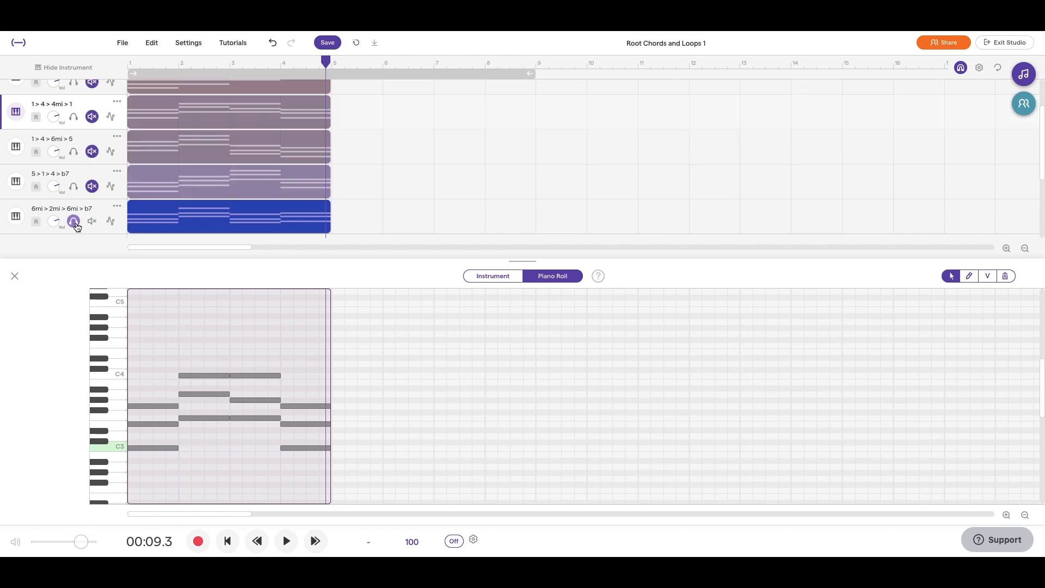
left_click(129, 66)
key("space")
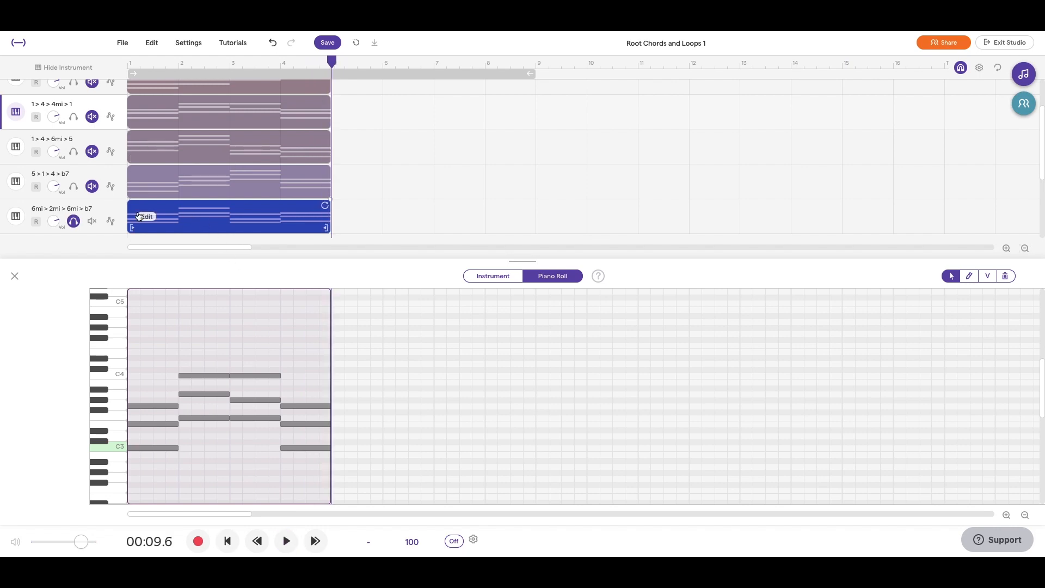
- Export the 6mi > 2mi > 6mi > b7 track as a MIDI file
right_click(118, 209)
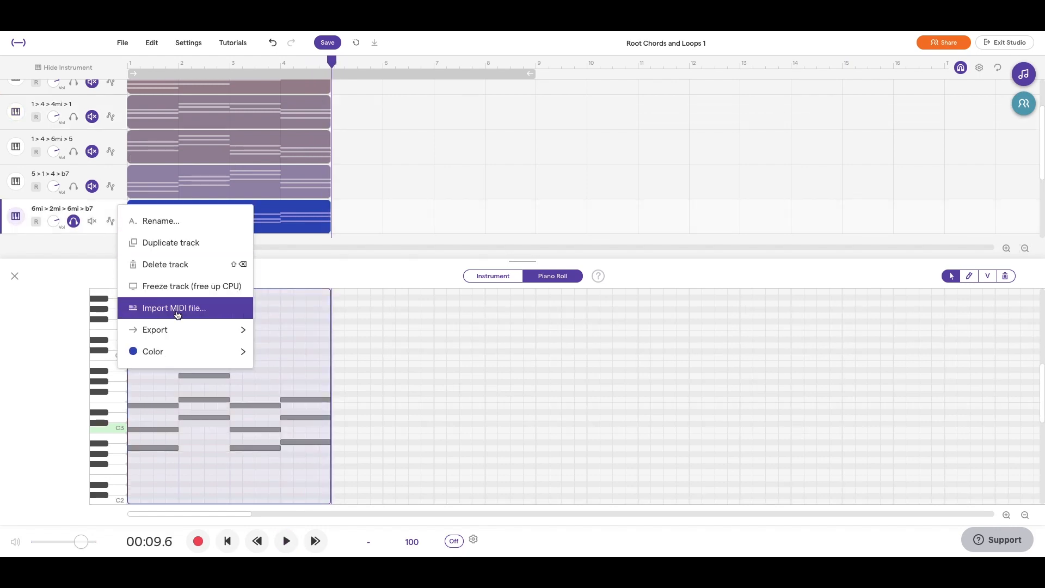
mouse_move(180, 334)
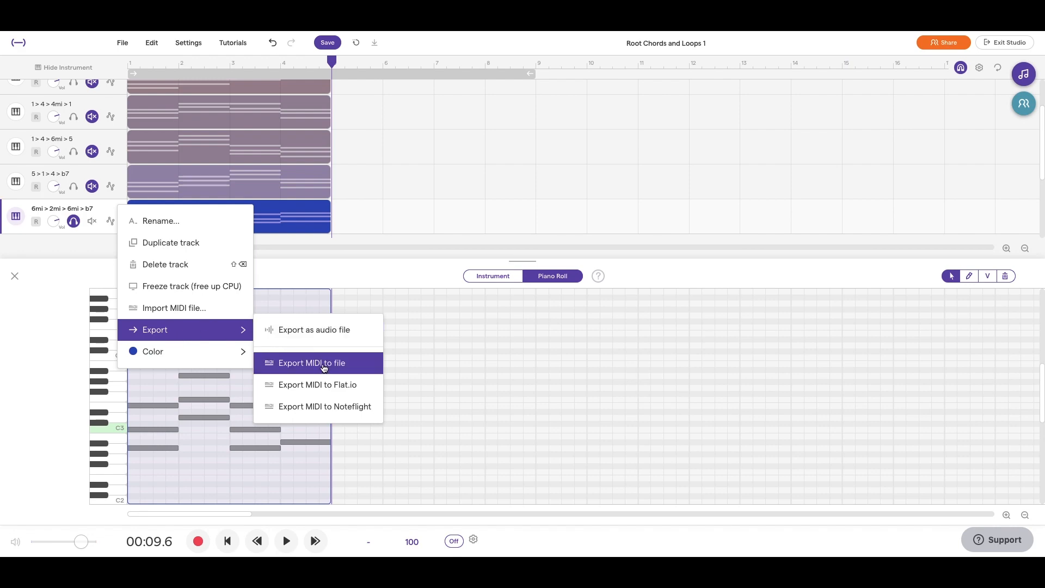
left_click(324, 366)
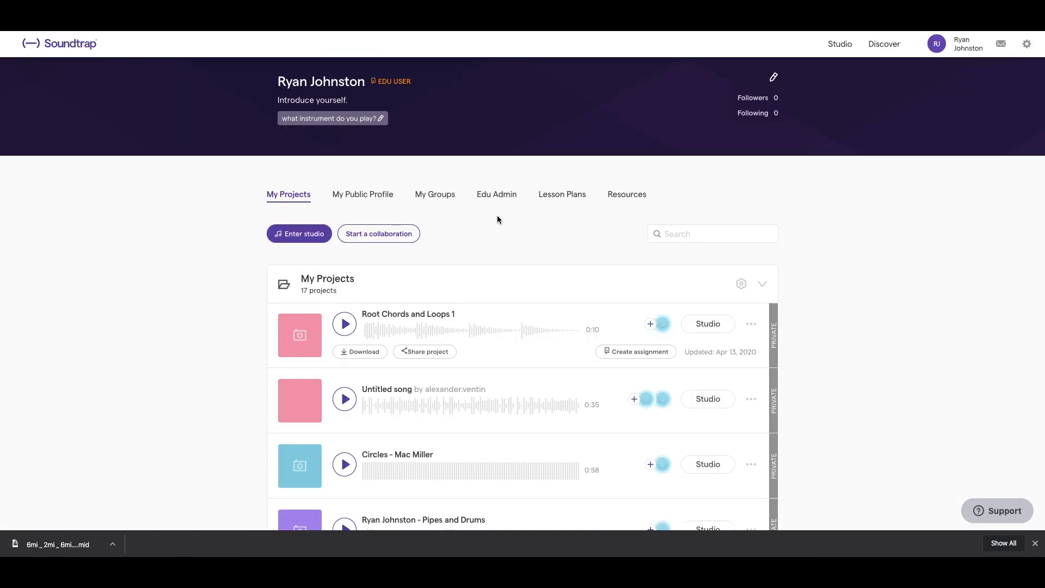
- Create a new music project and import 6mi _ 2mi _ 6mi _ b7.mid from Downloads as its first track
left_click(314, 234)
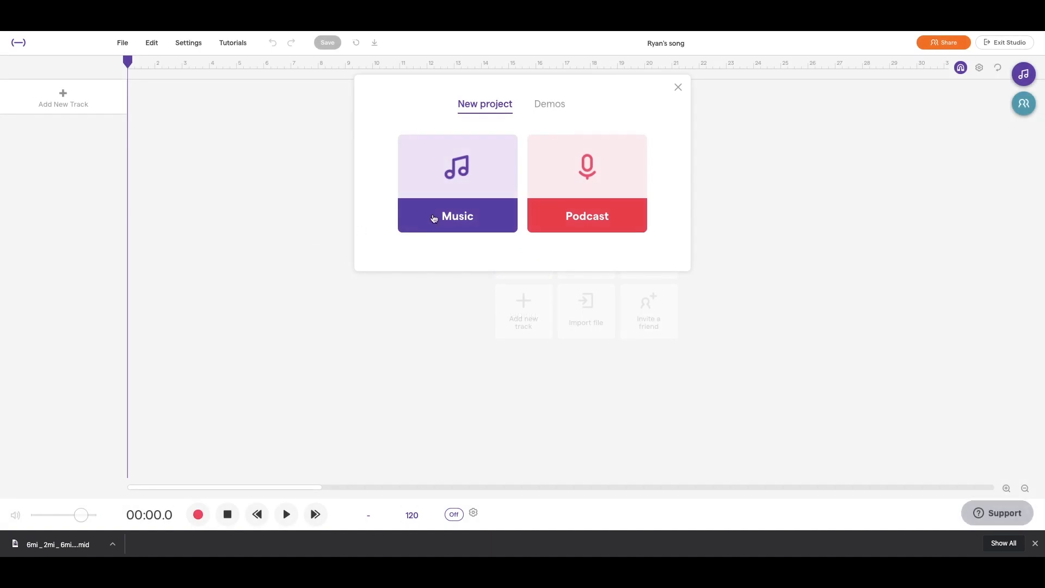
left_click(434, 219)
left_click(78, 112)
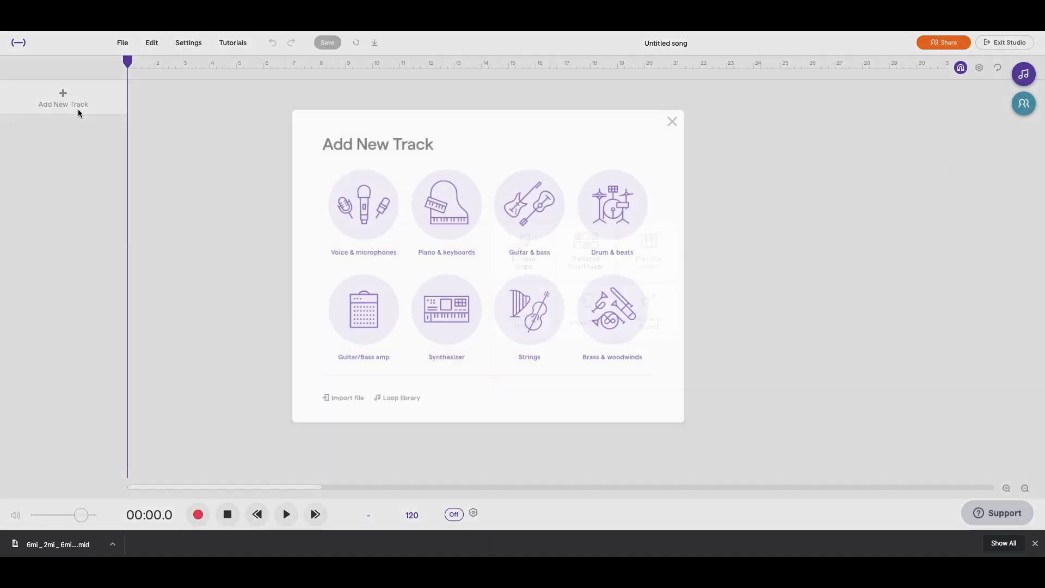
left_click(364, 424)
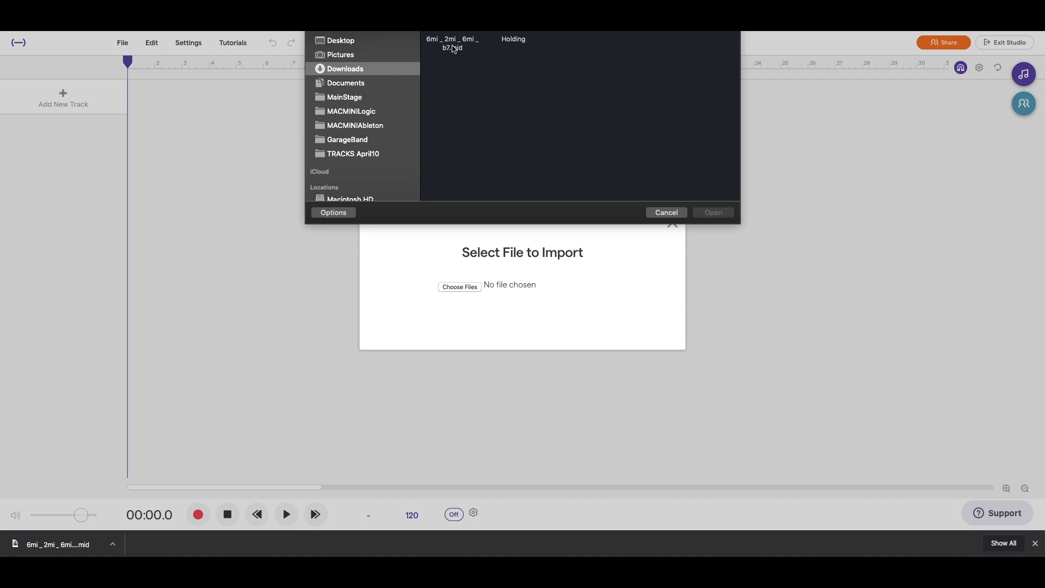
left_click(453, 44)
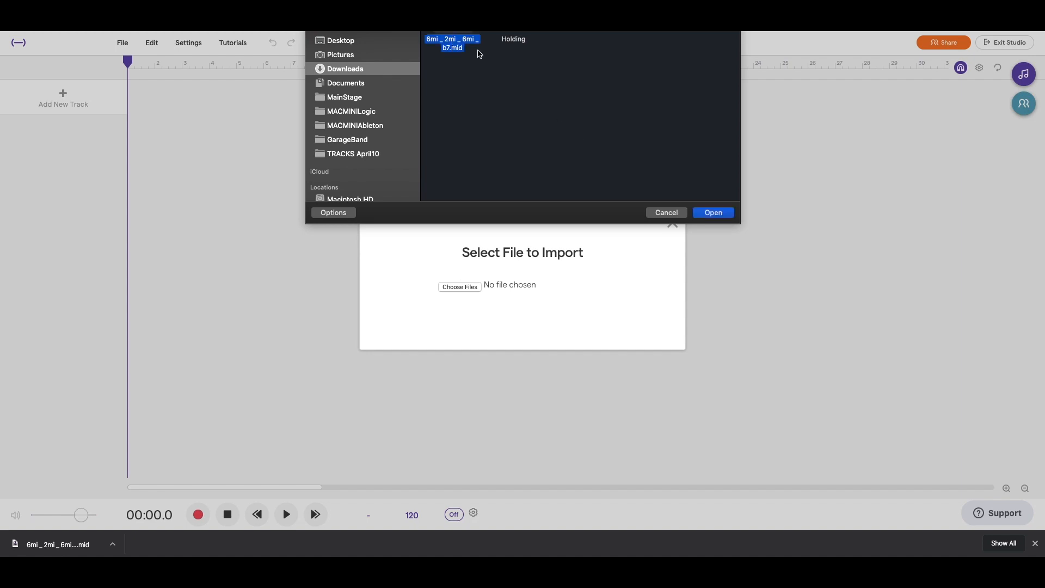
left_click(713, 217)
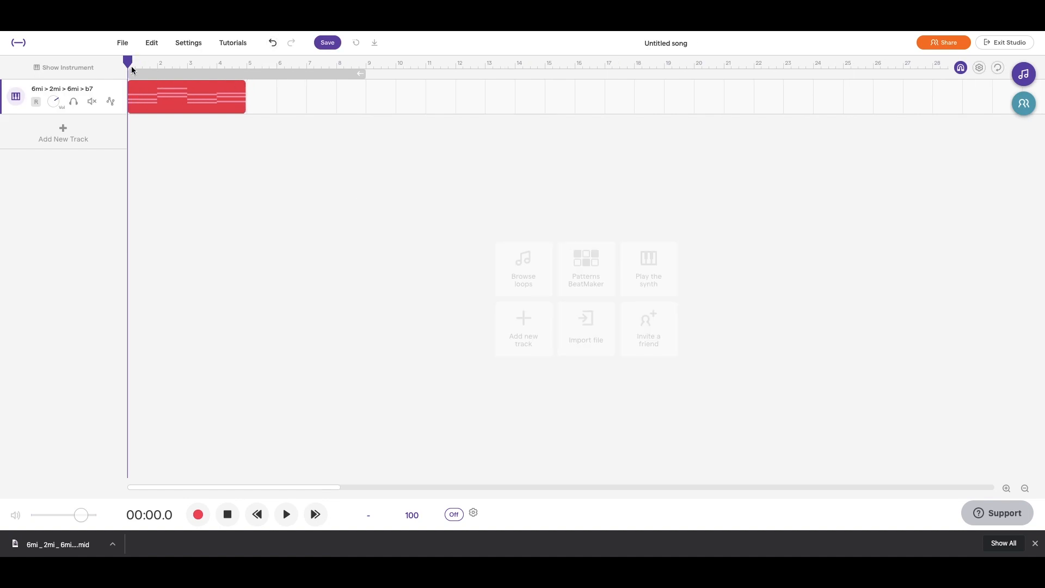
- Play the imported chord progression through bar 4 and stop playback
key("space")
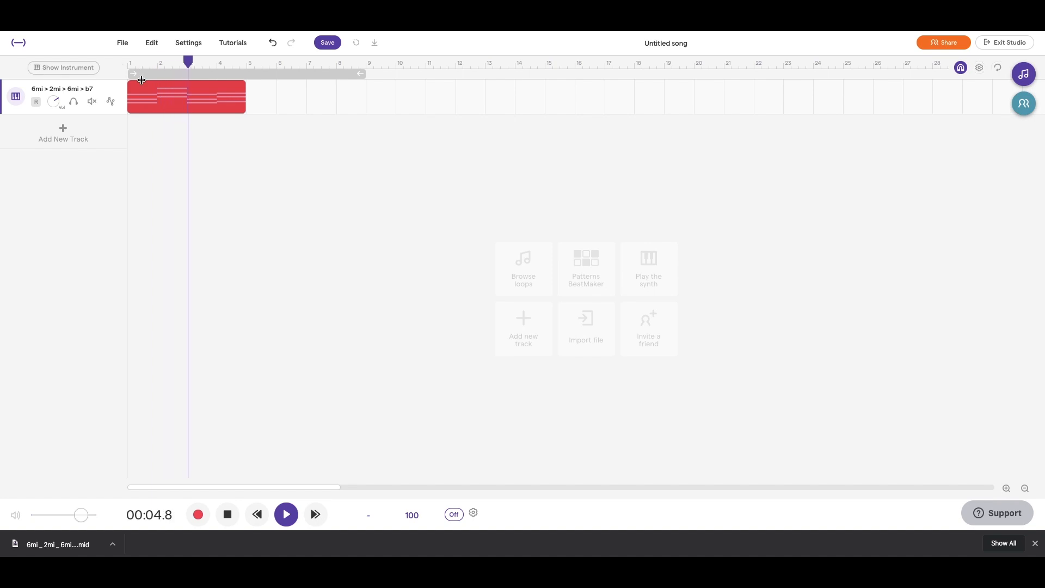
mouse_move(182, 103)
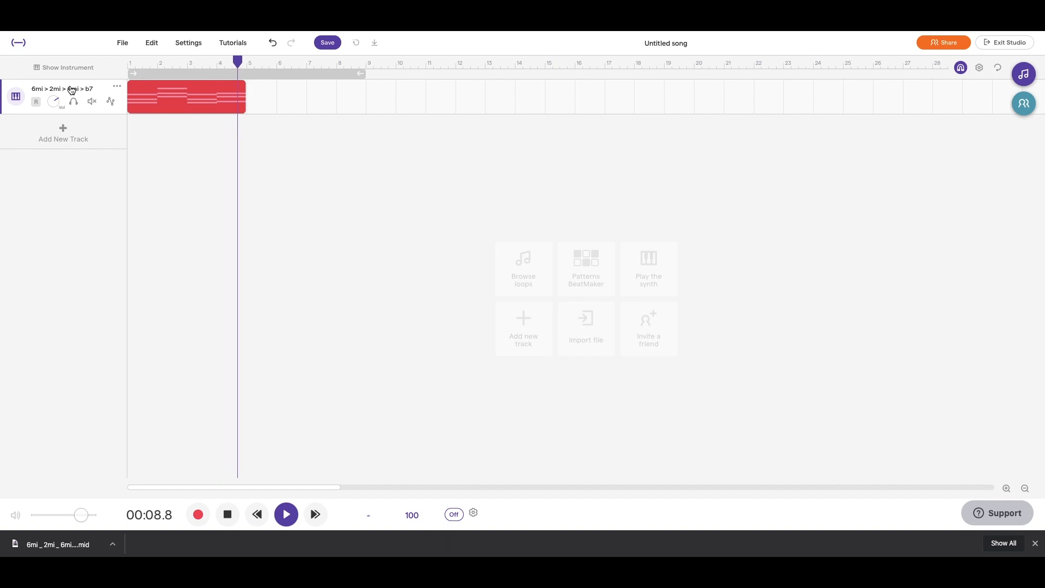
key("space")
- Lower the Grand Piano's treble, raise its reverb, and add a Filter effect to the track
left_click(16, 98)
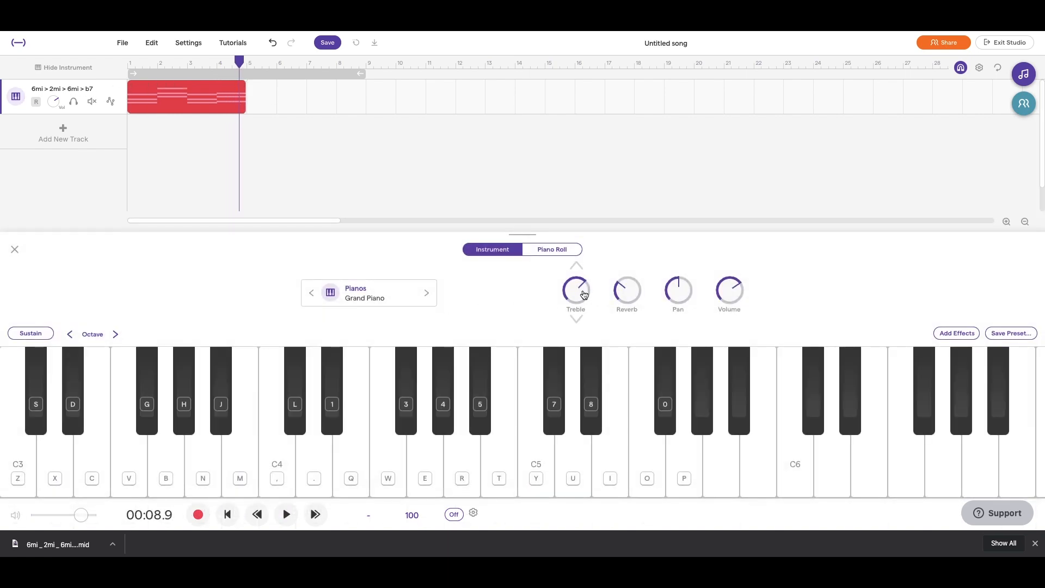
left_click_drag(586, 296, 575, 360)
left_click(957, 334)
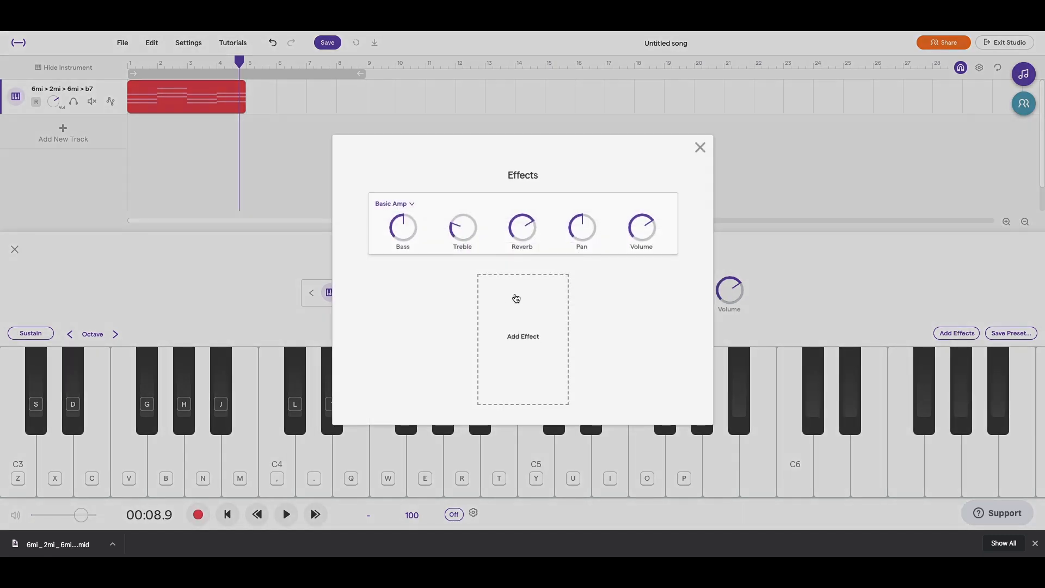
left_click(518, 298)
left_click(627, 380)
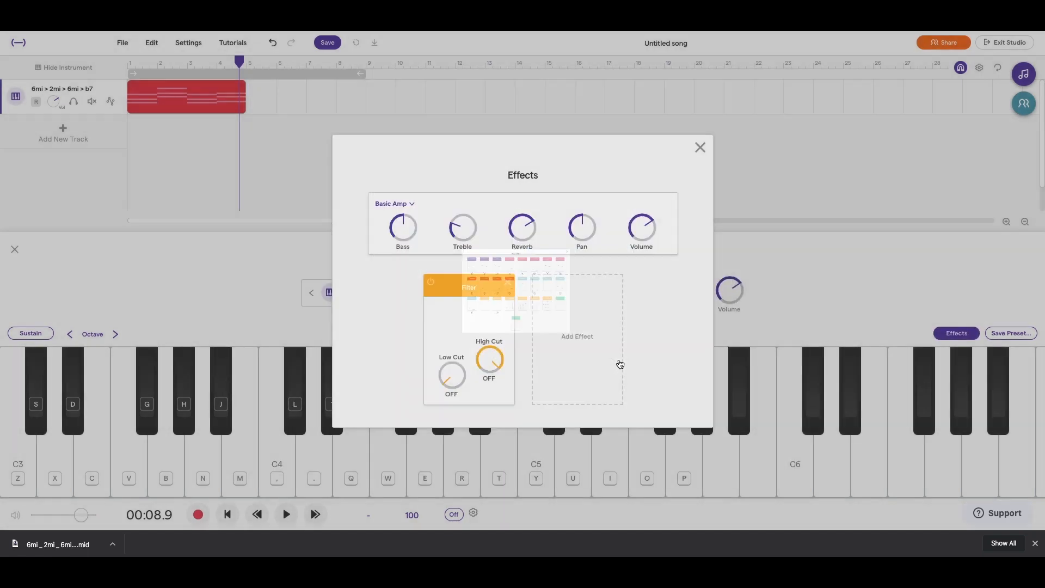
- Turn on looping, shorten the loop range to the four-bar clip ending at bar 5, and play it from bar 1
key("space")
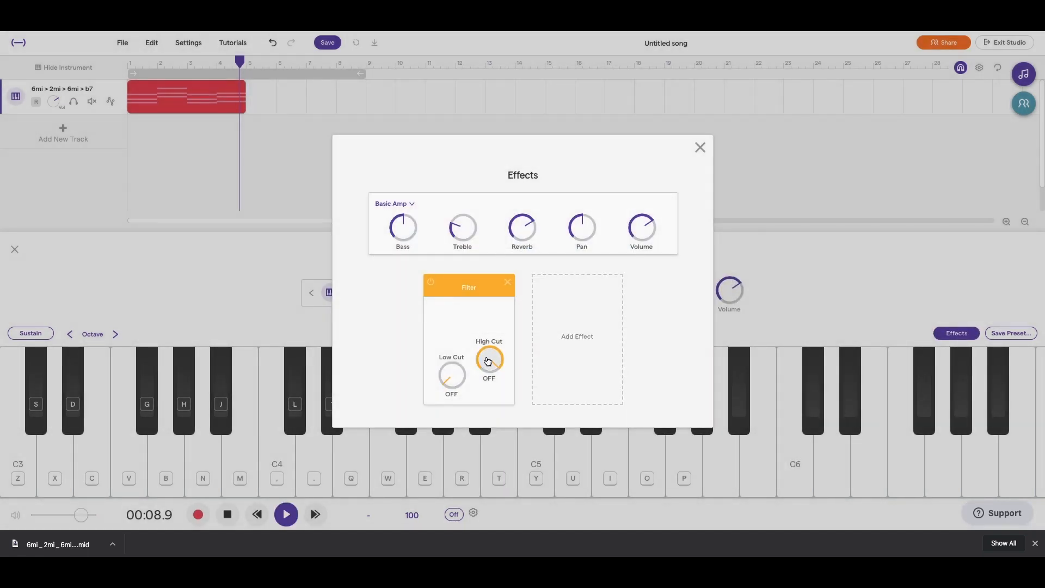
key("space")
left_click(284, 72)
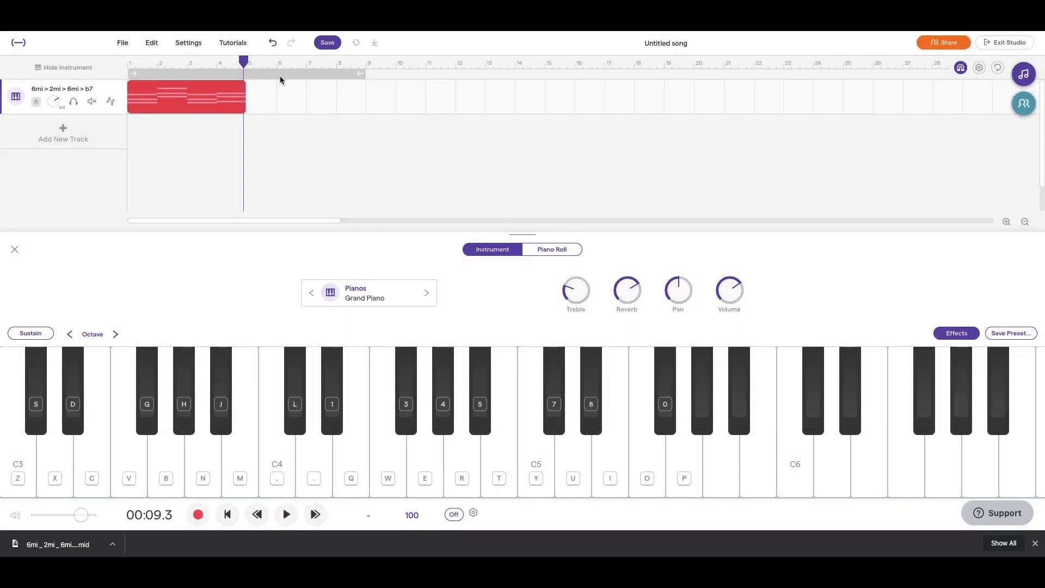
left_click(281, 76)
left_click(366, 76)
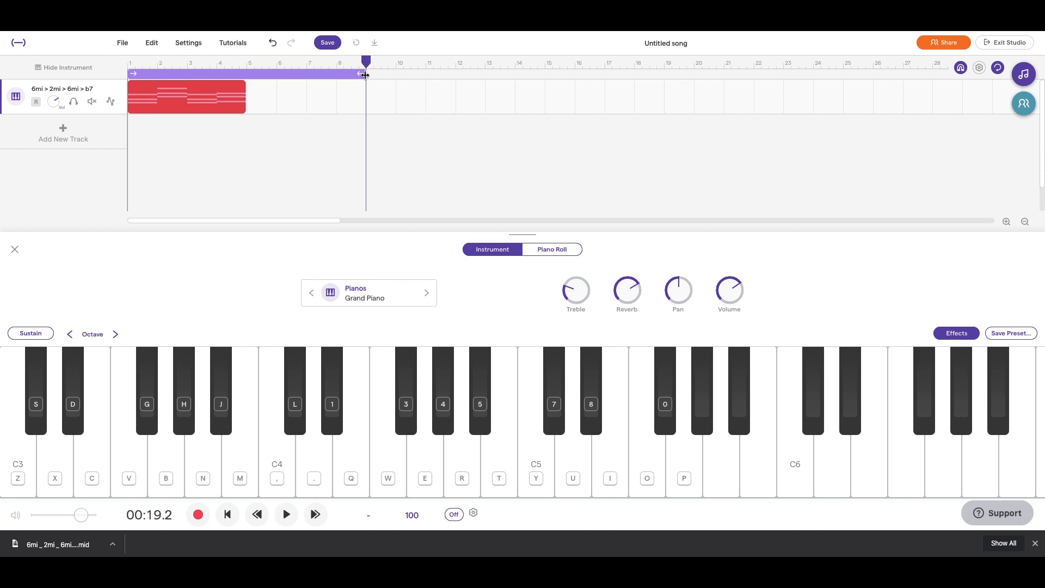
left_click_drag(365, 75, 248, 111)
left_click(136, 68)
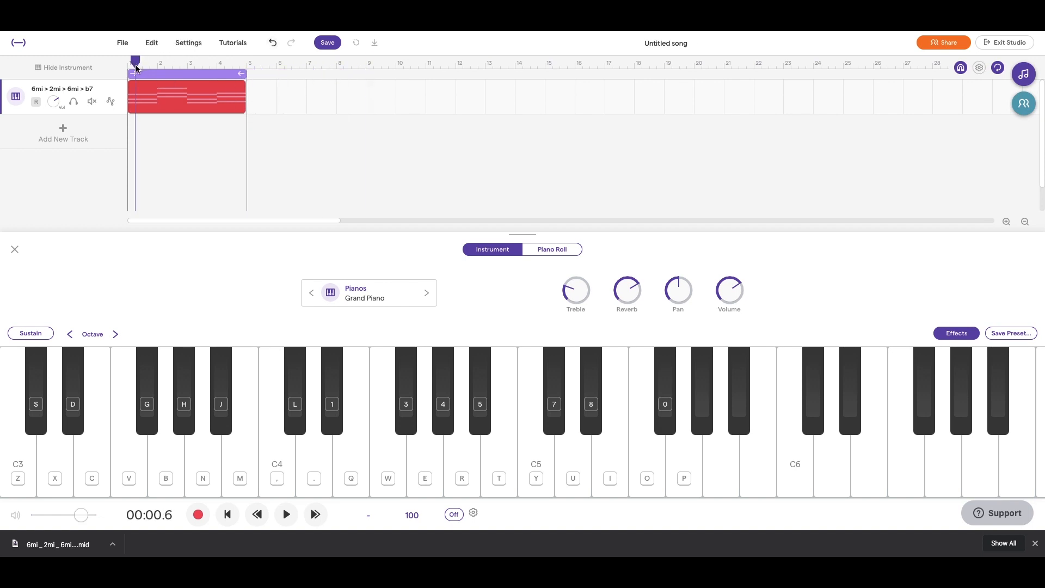
key("space")
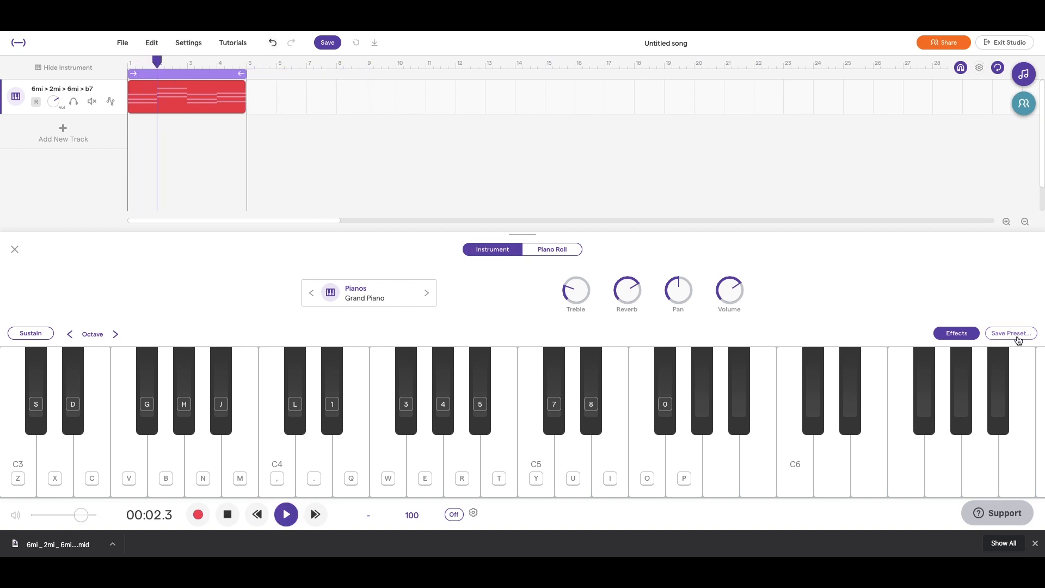
- Set the piano track's Filter High Cut to 1873 Hz and close the effects
left_click(957, 334)
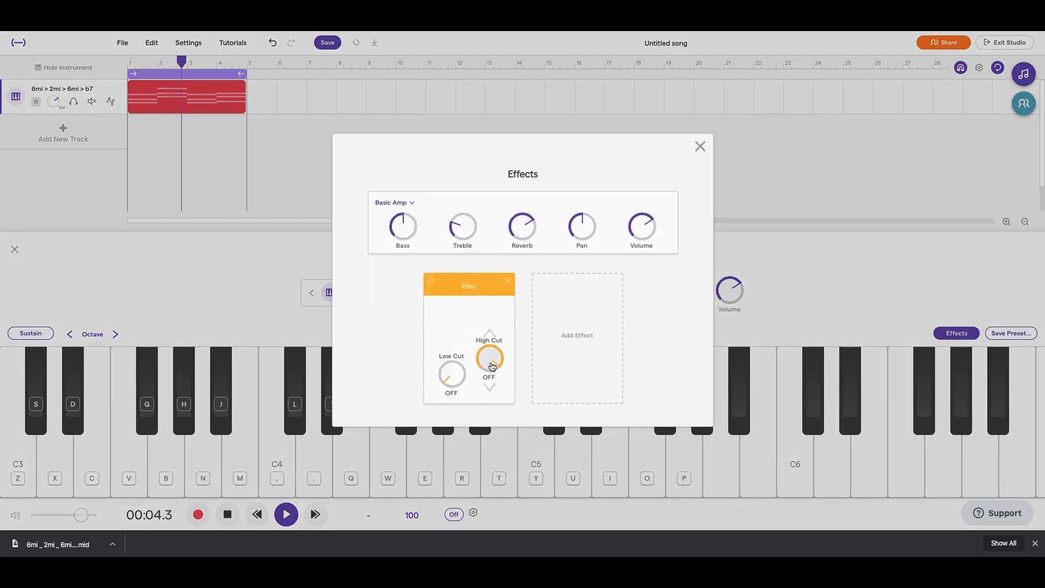
left_click_drag(492, 367, 486, 471)
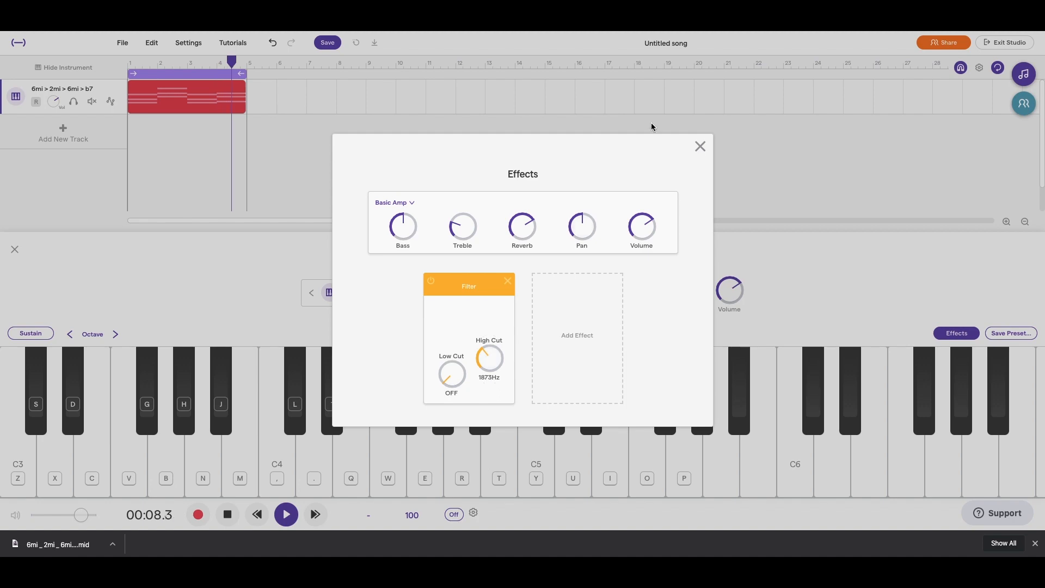
left_click(701, 146)
- Add a Drum & beats track to the song and turn off the metronome
left_click(63, 133)
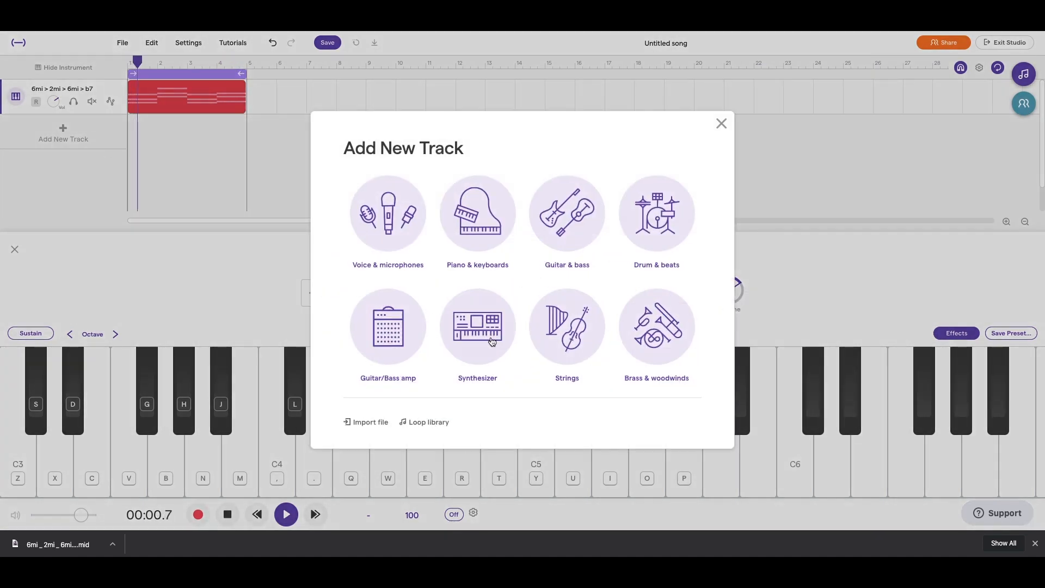
left_click(657, 214)
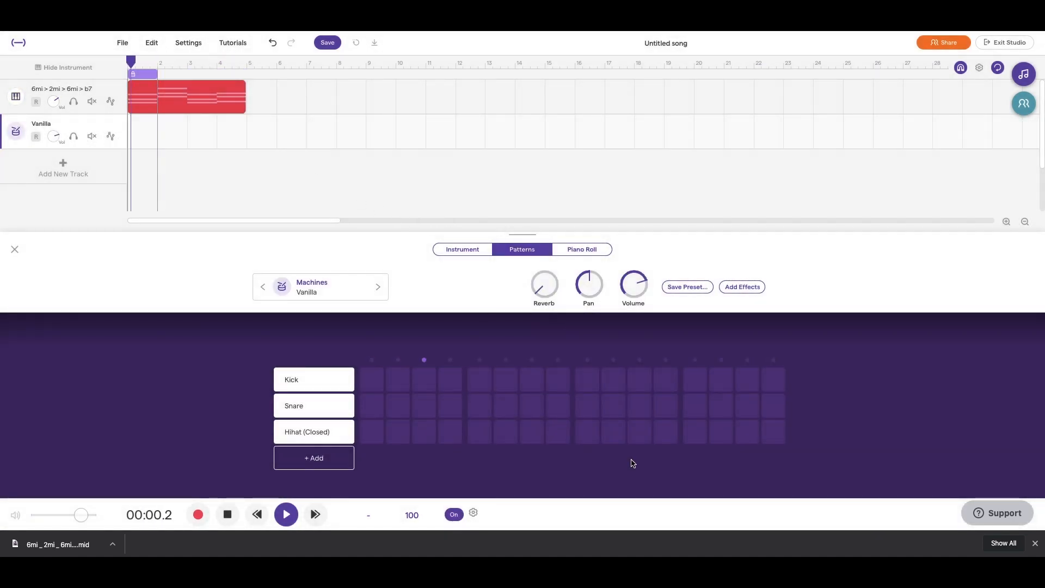
left_click(454, 517)
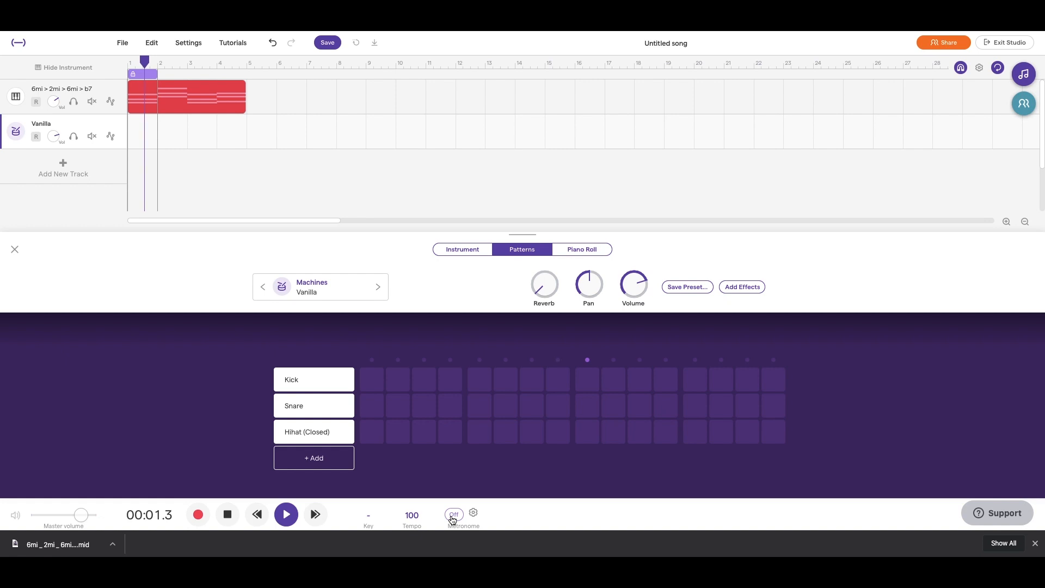
- Program the Vanilla drum pattern with kick on step 1, closed hi-hat on 5, 6, 14 and 15, and snare on 9, 13 and 16, and stop playback
left_click(371, 380)
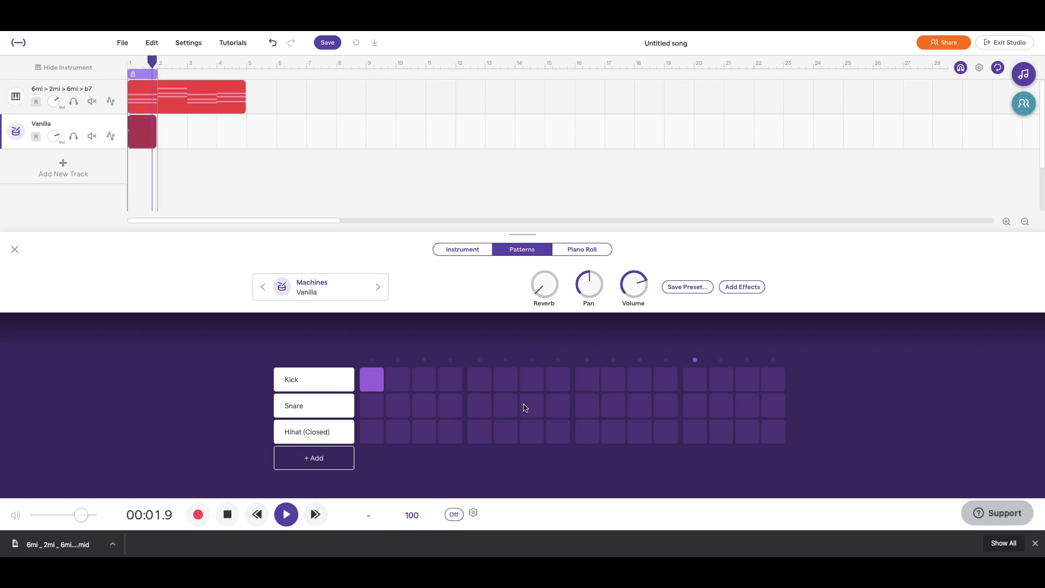
left_click(477, 435)
left_click(497, 434)
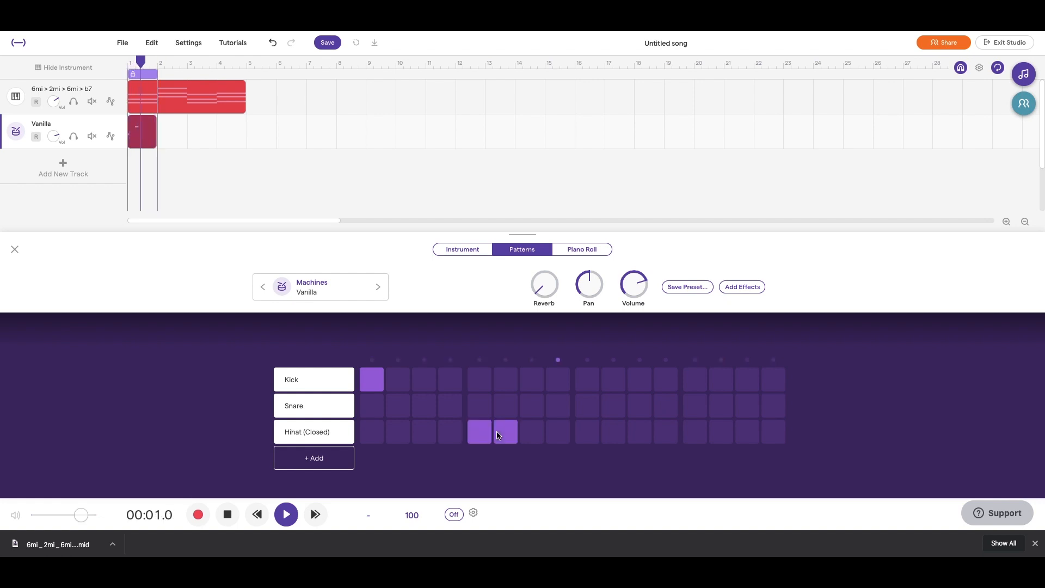
left_click(590, 413)
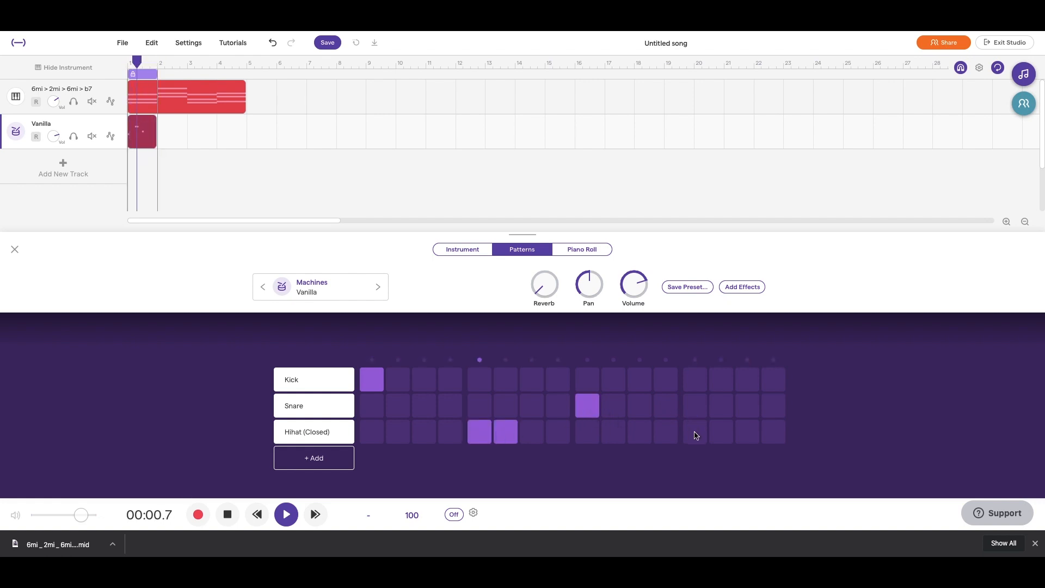
left_click(727, 433)
left_click(755, 435)
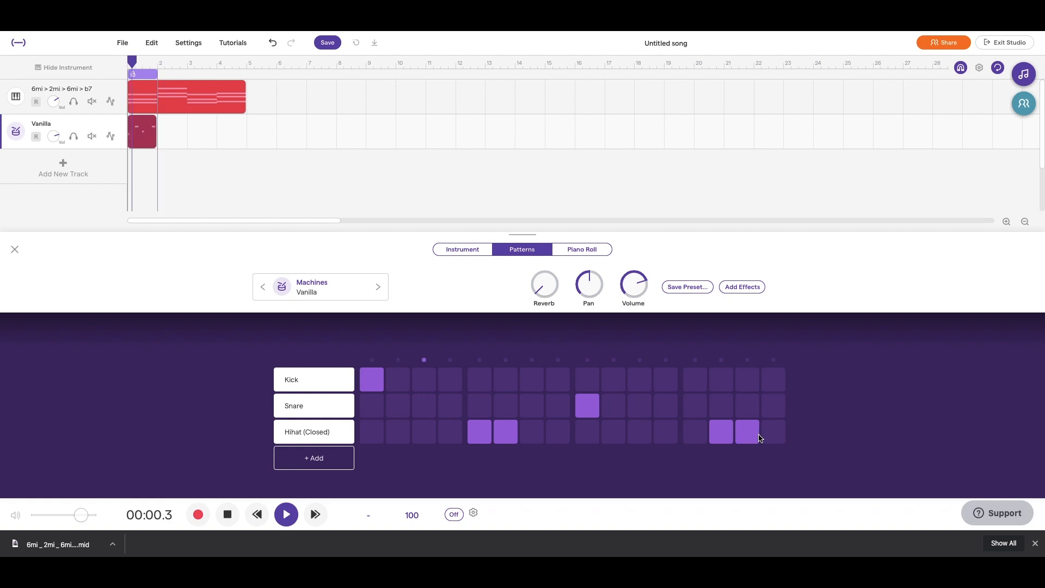
left_click(776, 407)
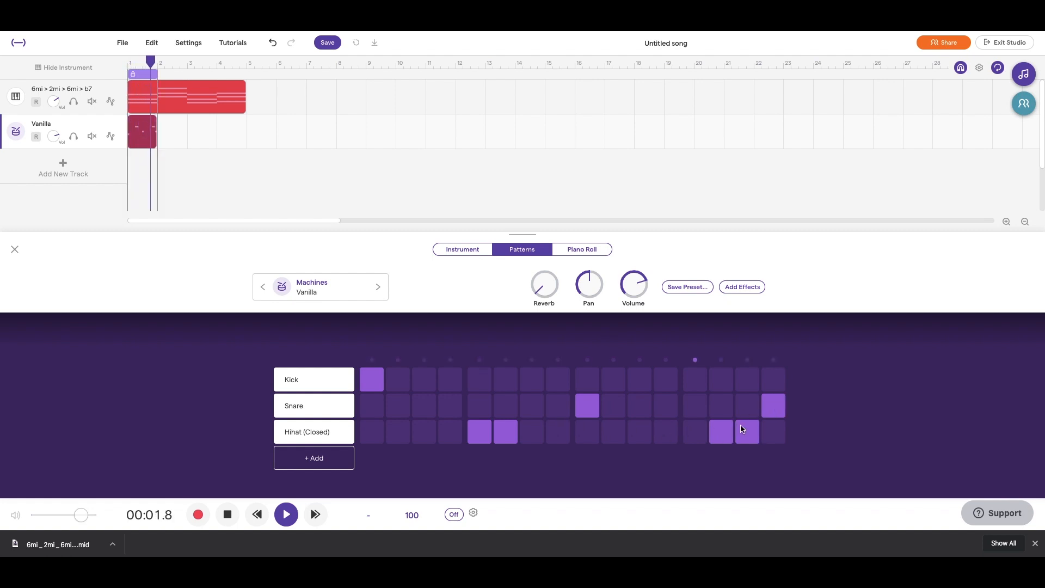
left_click(702, 416)
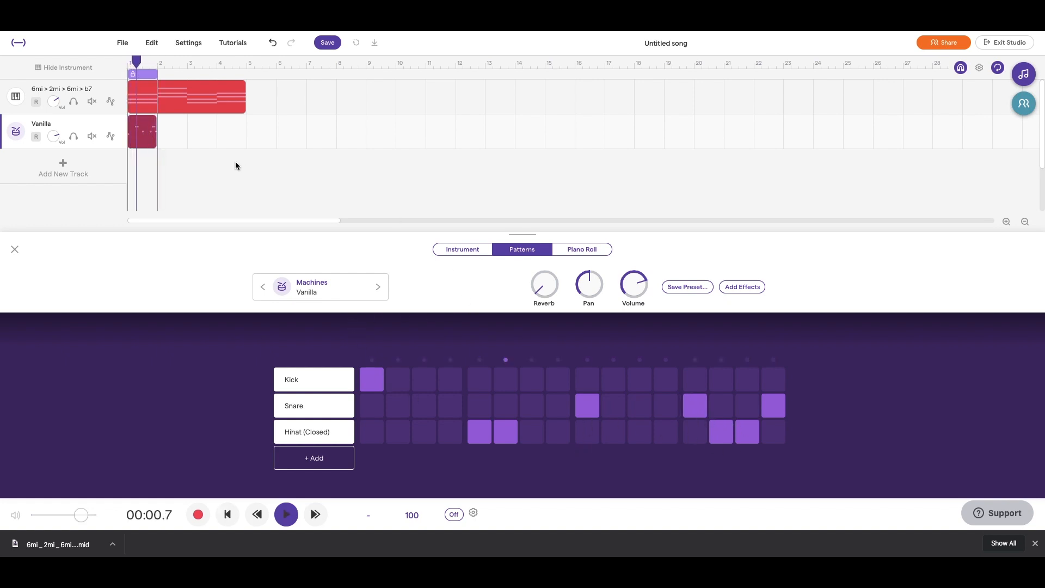
key("space")
- Loop the one-bar drum region out to bar 5 to match the length of the chord region
scroll(184, 135, "up", 3)
scroll(184, 135, "down", 3)
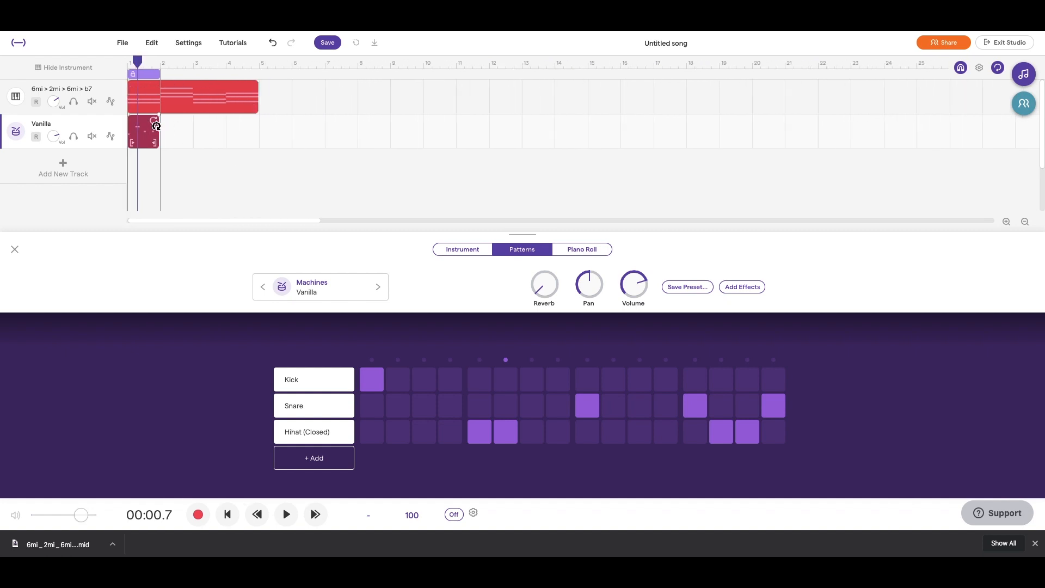
left_click_drag(156, 126, 260, 126)
scroll(260, 127, "up", 2)
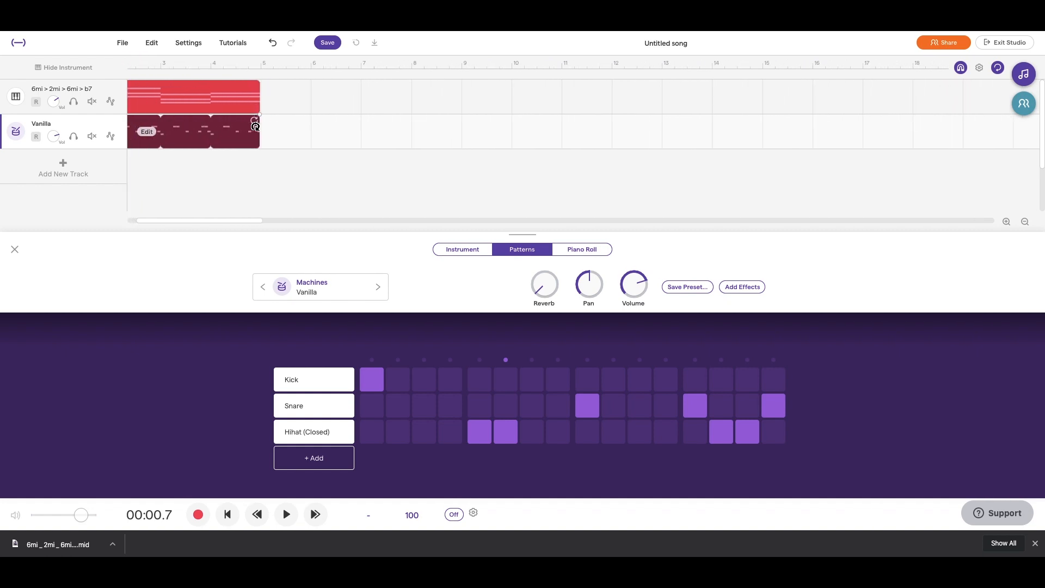
- Split the looped drum region at bar 2
scroll(256, 126, "left", 2)
left_click(179, 64)
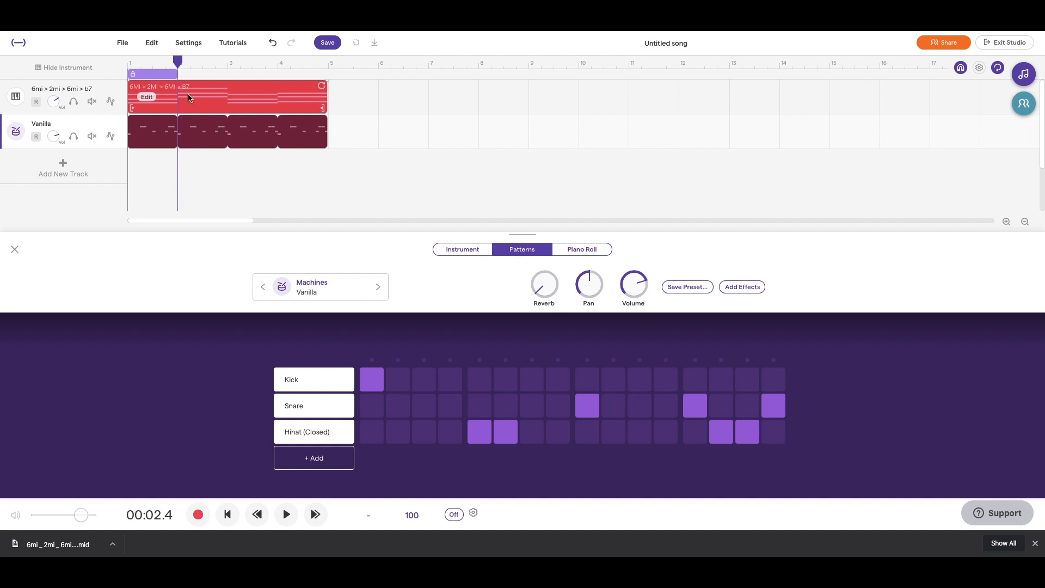
right_click(200, 131)
left_click(284, 203)
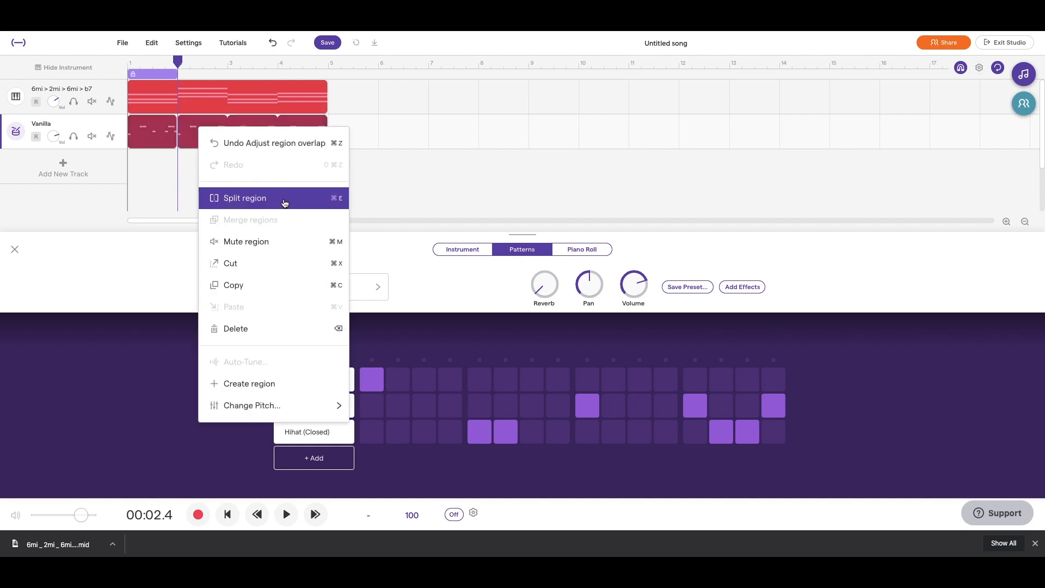
- Split the remaining looped drum region at bars 3 and 4 so that each bar is a separate region
key("space")
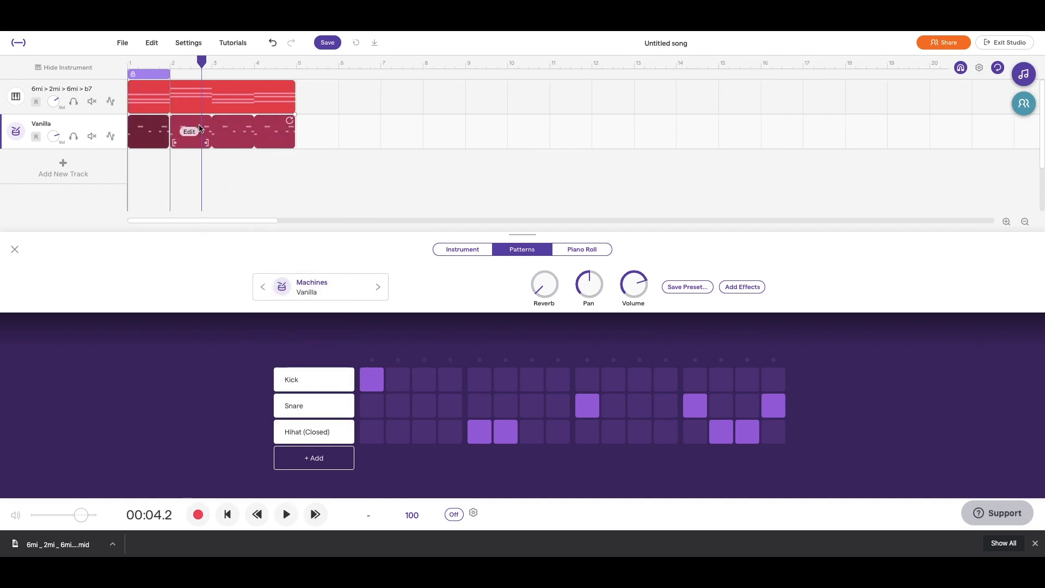
left_click(200, 130)
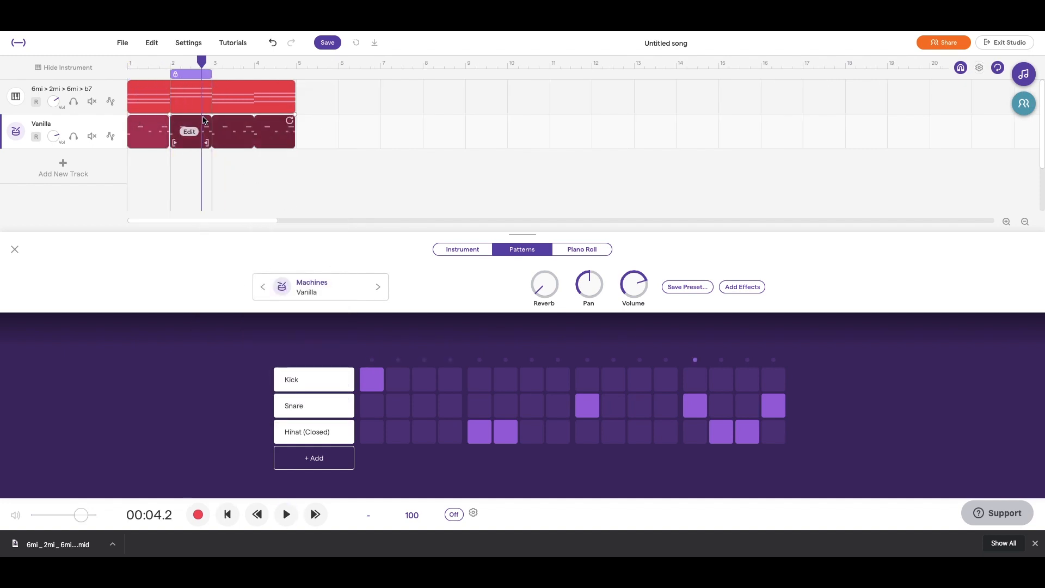
right_click(211, 134)
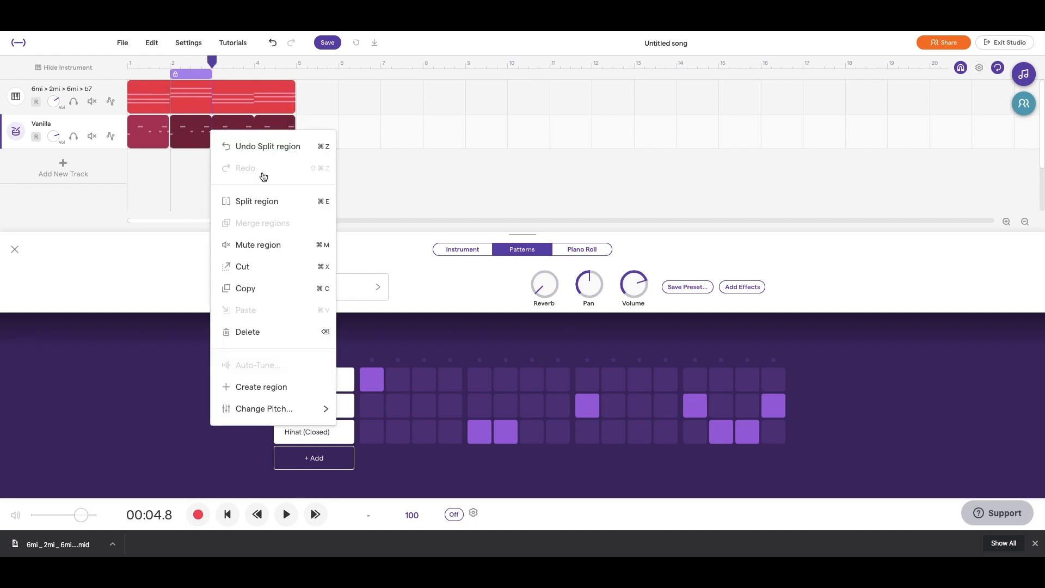
left_click(263, 203)
left_click(250, 63)
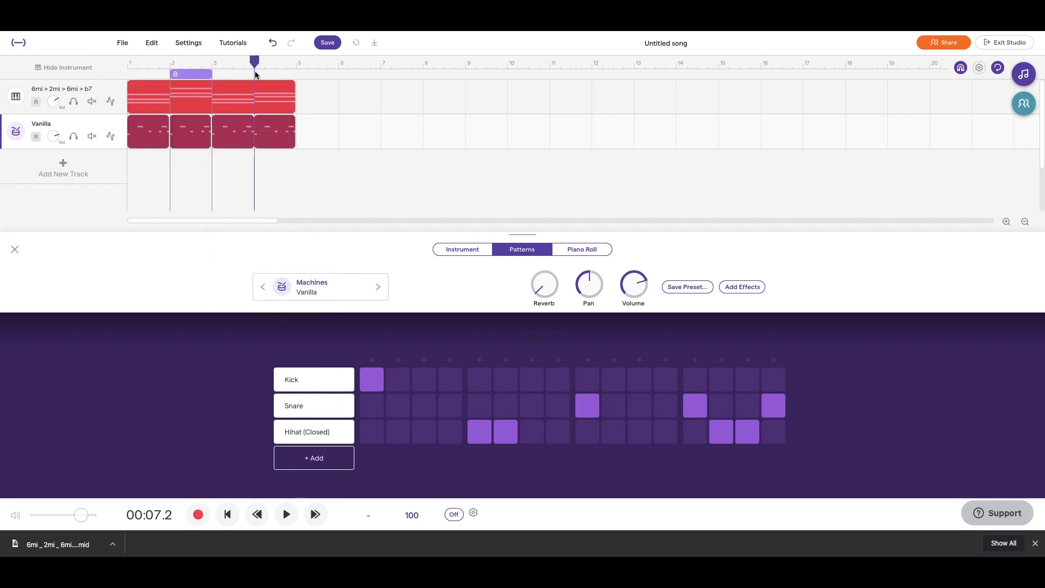
left_click(234, 131)
right_click(250, 125)
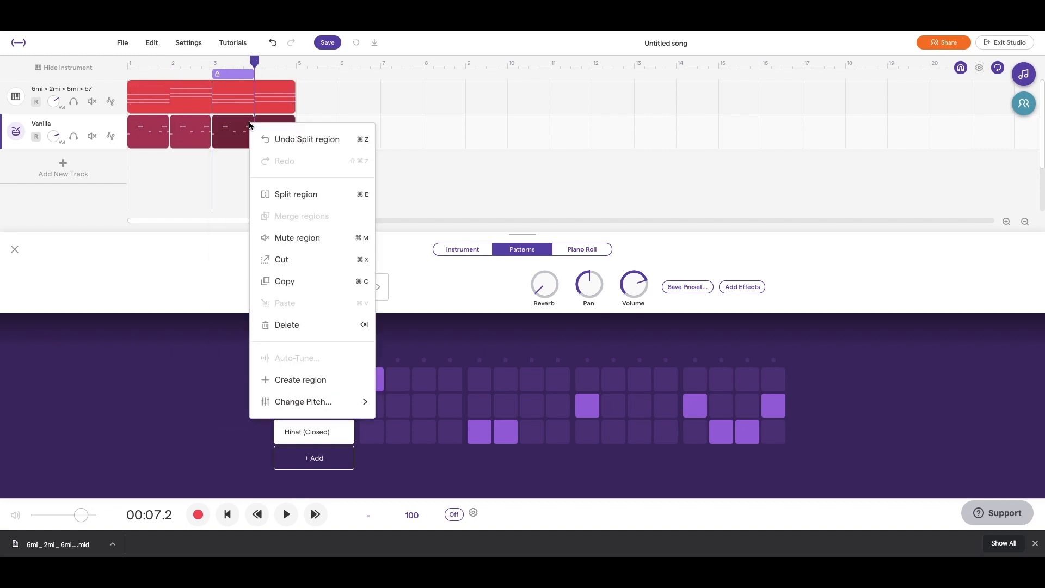
left_click(295, 200)
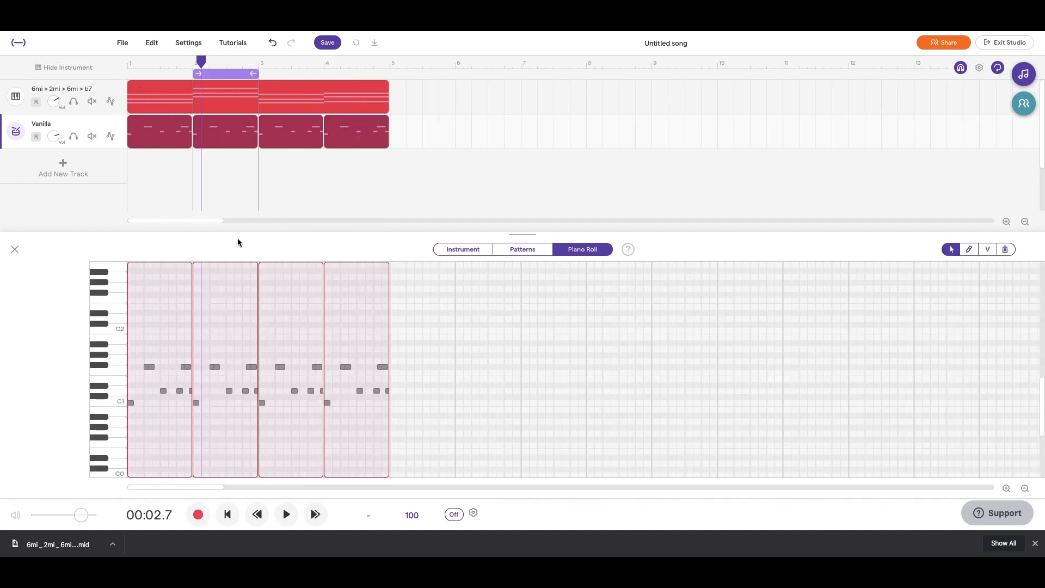
- In bar 2 of the drum piano roll, halve the first hi-hat note, add an equally short one right after it, and play the result
scroll(234, 273, "up", 2)
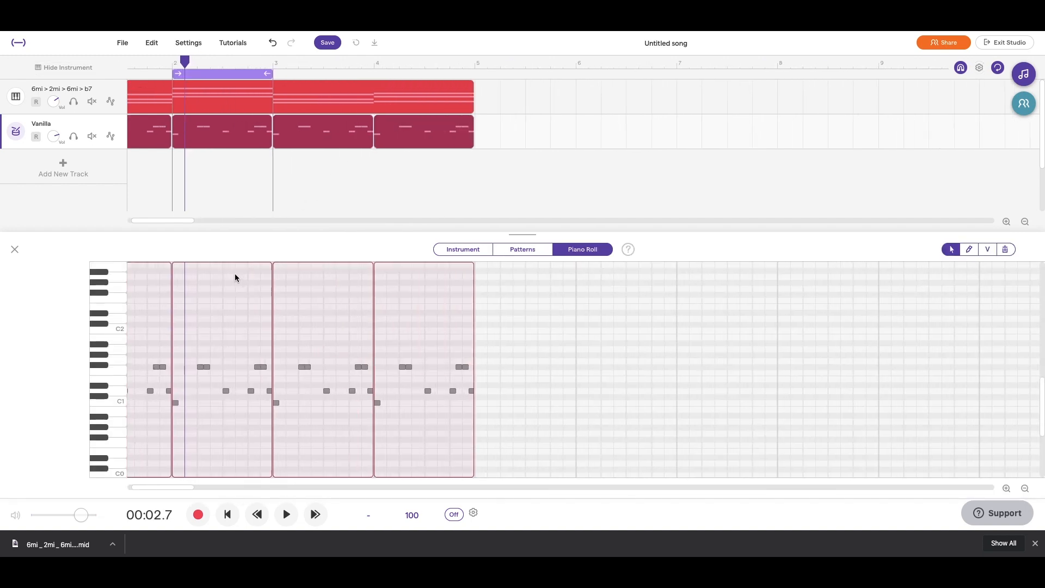
key("space")
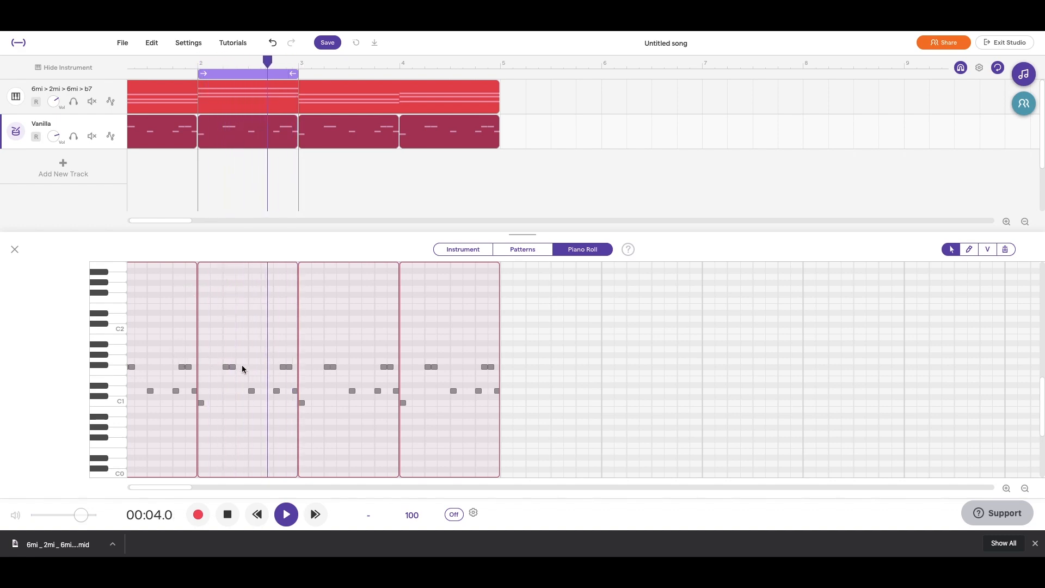
scroll(241, 365, "up", 5)
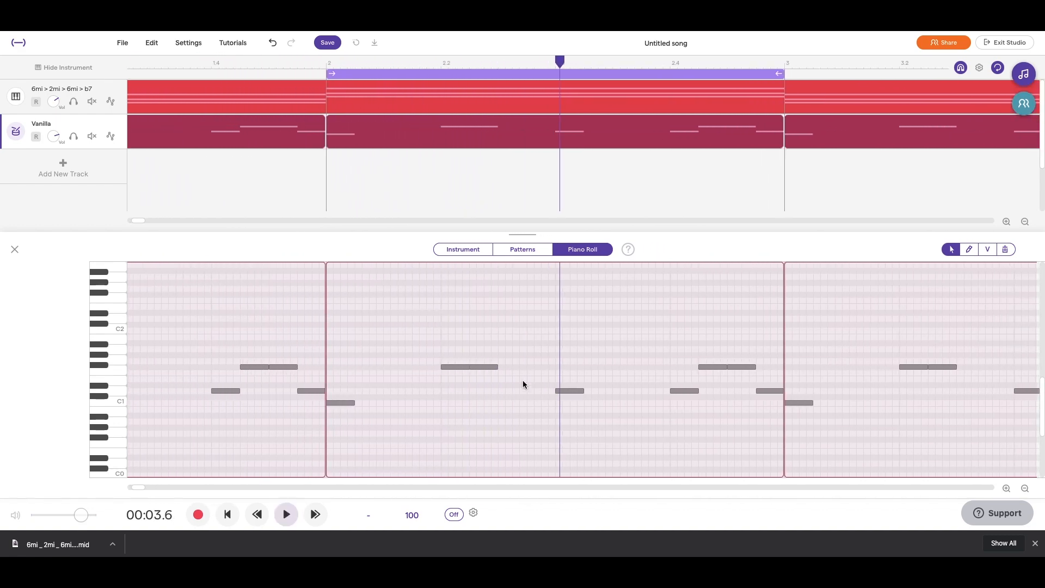
left_click_drag(469, 367, 455, 370)
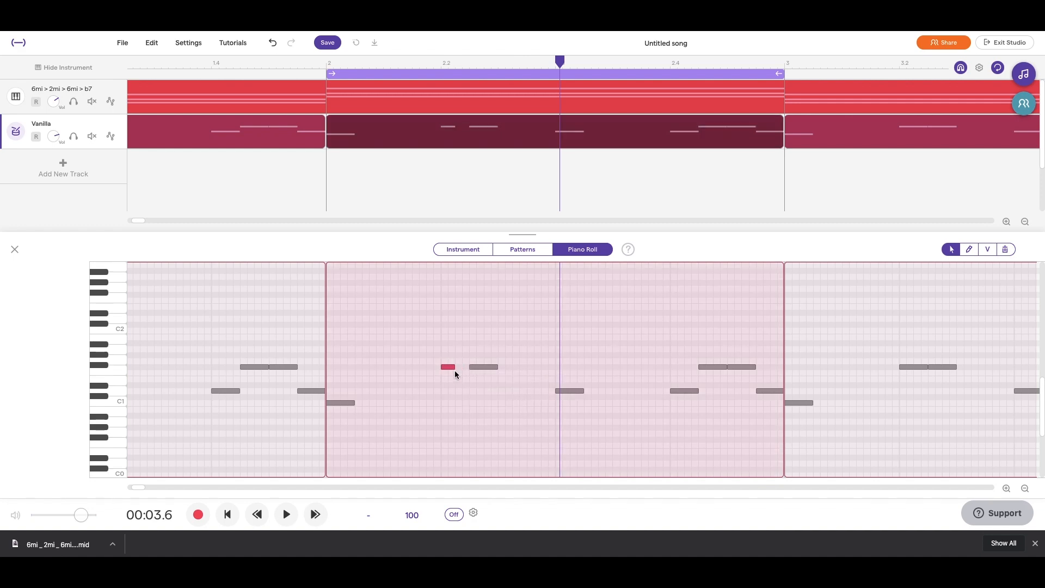
key("super")
left_click(458, 369, "super")
left_click(438, 341)
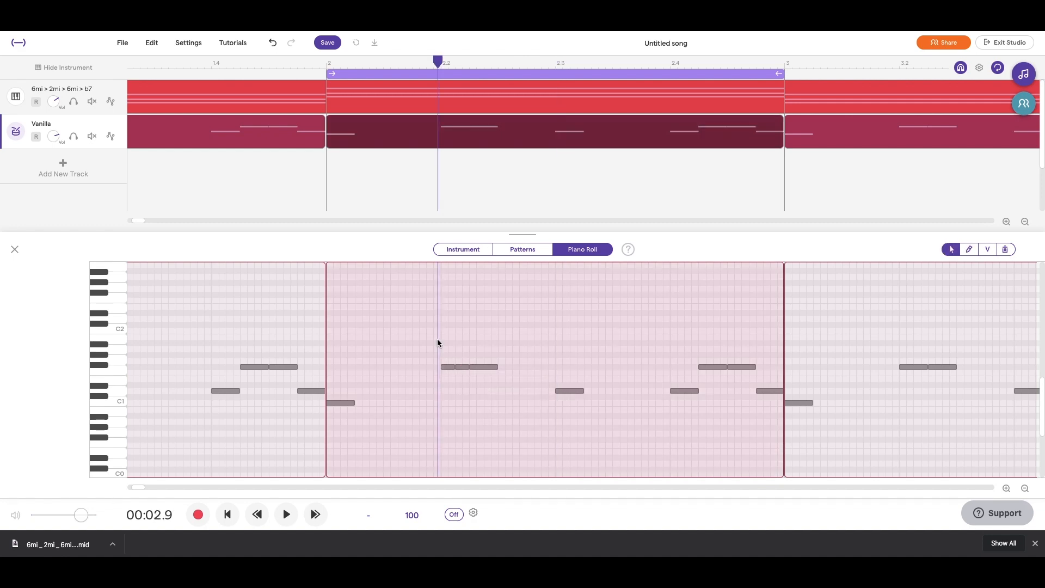
key("space")
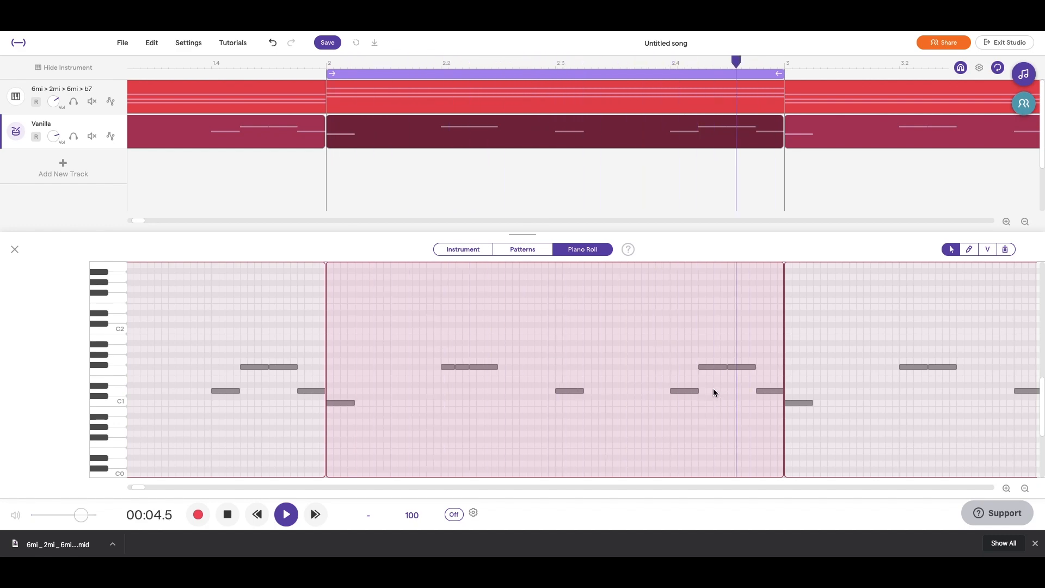
- Stop playback and merge the drum regions of bars 1 and 2 into one two-bar region
scroll(707, 389, "down", 5)
scroll(707, 385, "down", 3)
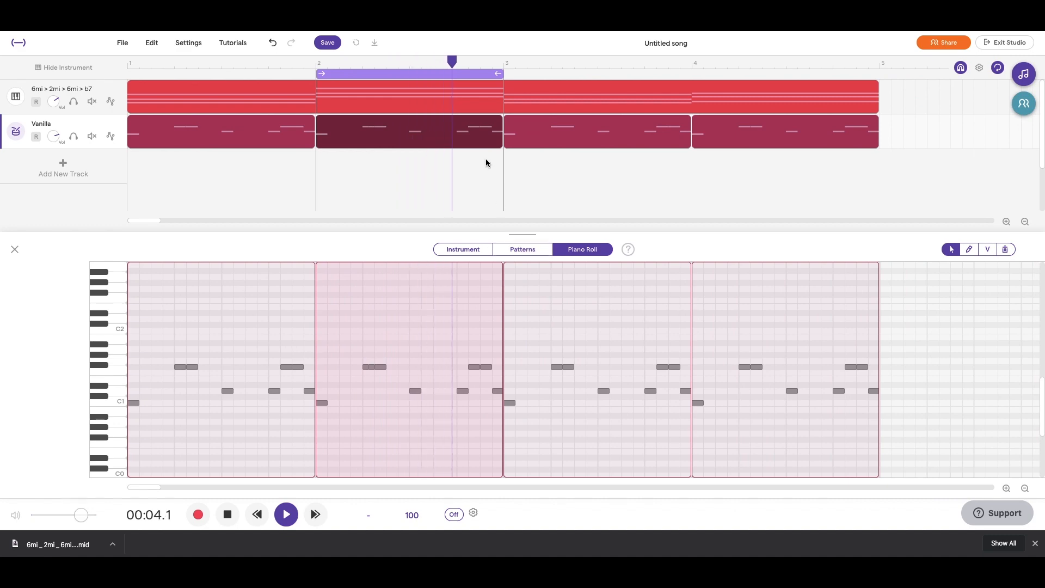
key("space")
left_click_drag(479, 158, 291, 137)
right_click(303, 134)
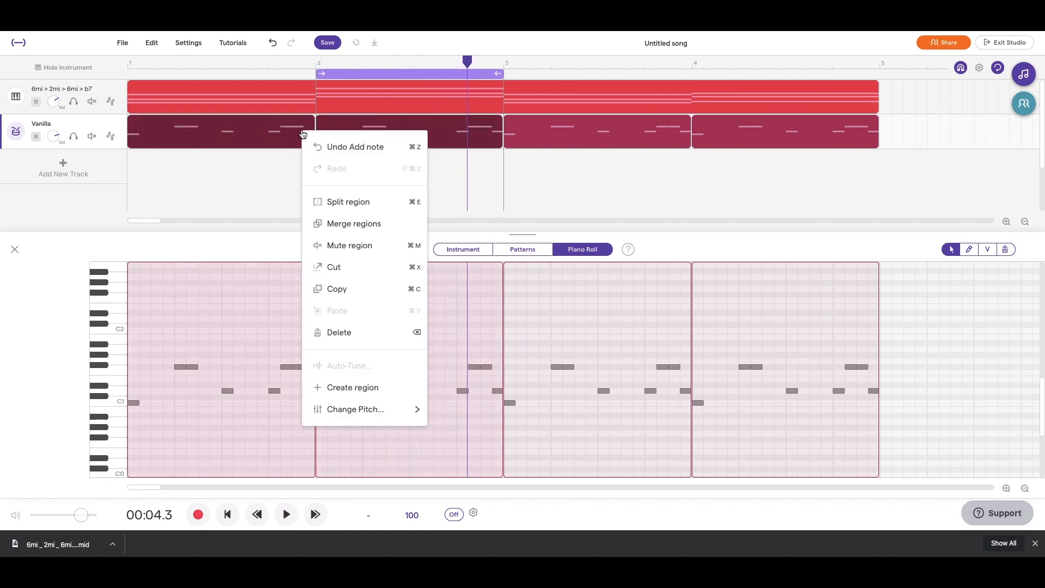
left_click(354, 223)
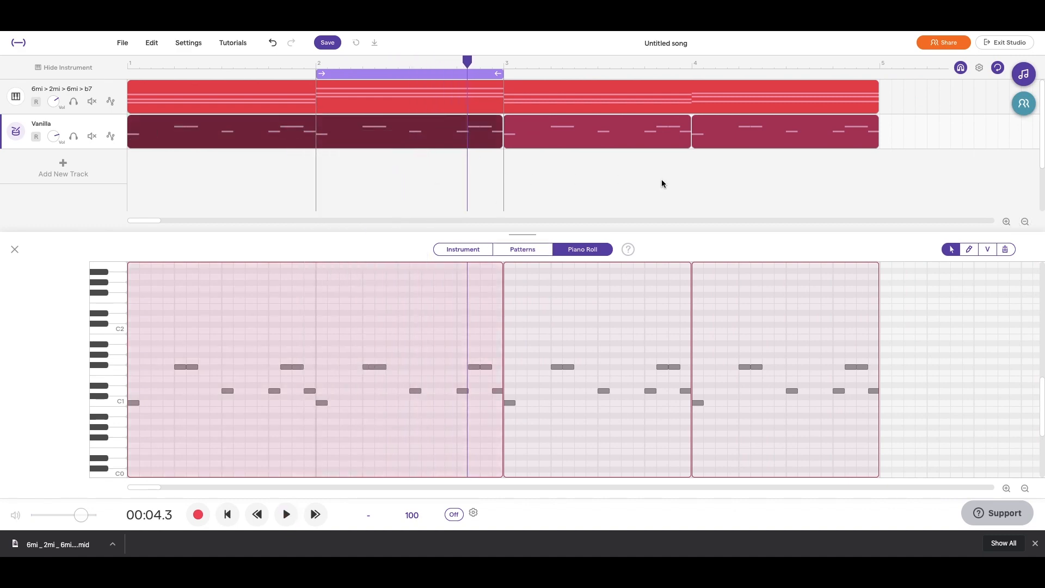
left_click_drag(778, 181, 634, 114)
right_click(633, 114)
left_click(663, 185)
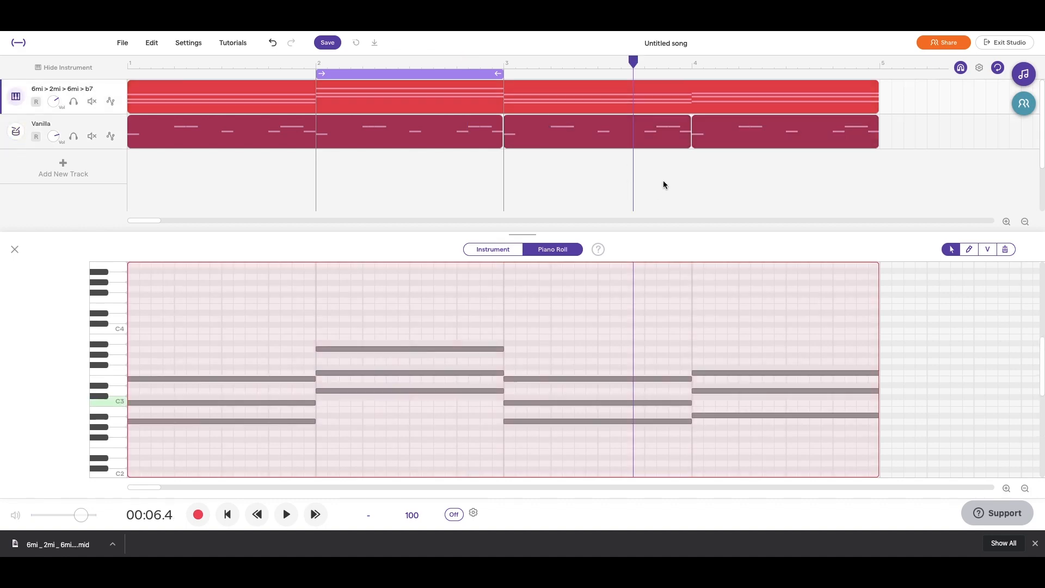
left_click(663, 180)
- Delete the drum regions in bars 3 and 4, loop the merged two-bar region out to bar 5, and toggle playback
left_click_drag(770, 180, 663, 143)
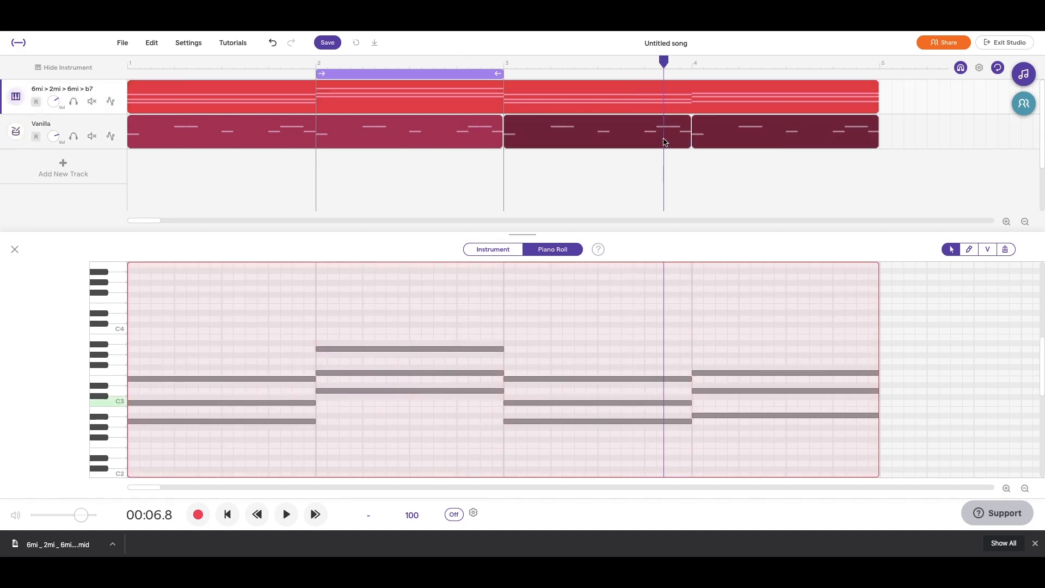
key("Delete")
left_click_drag(499, 124, 872, 136)
key("space")
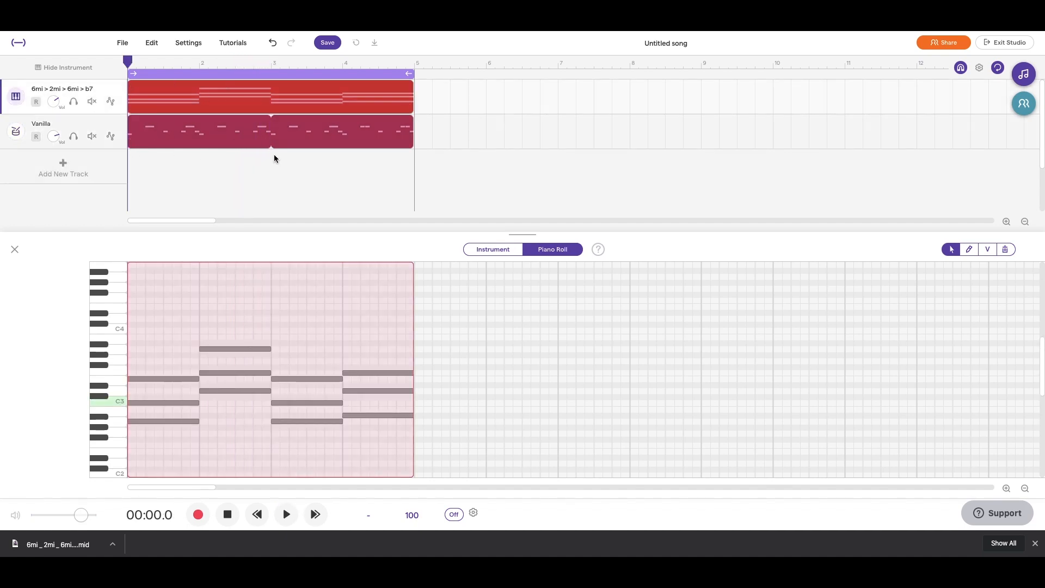
- Copy the four-bar chord region on the piano track
right_click(212, 100)
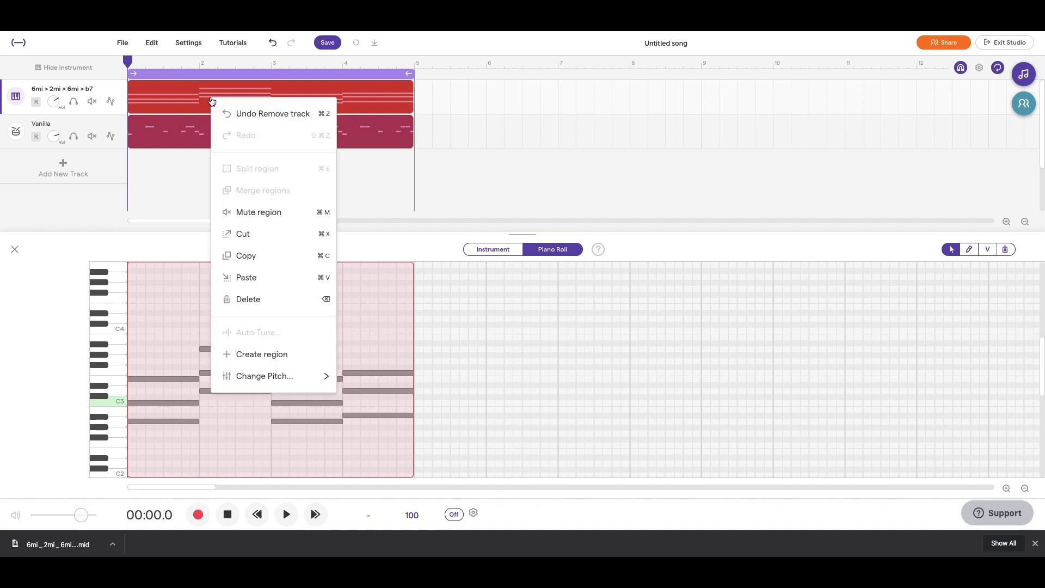
left_click(281, 254)
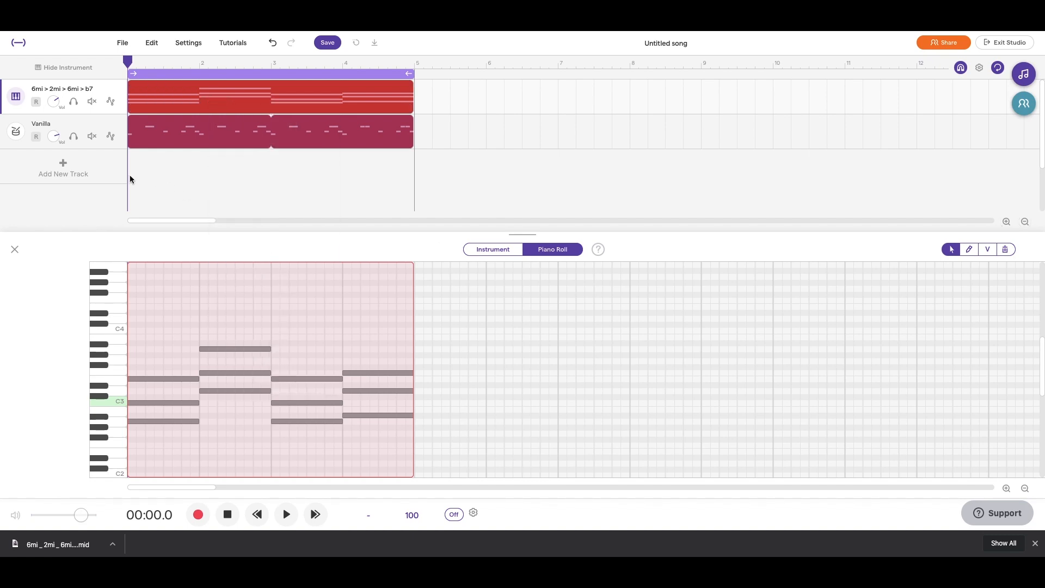
- Add a new track and load the Bass - Electric preset Clean Jazz on it
left_click(110, 172)
left_click(375, 313)
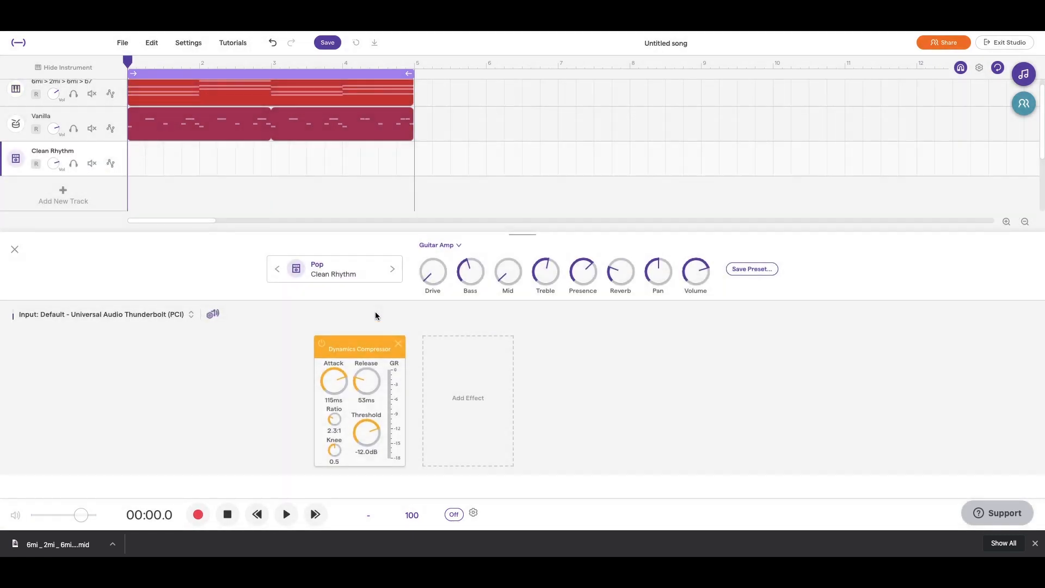
left_click(317, 269)
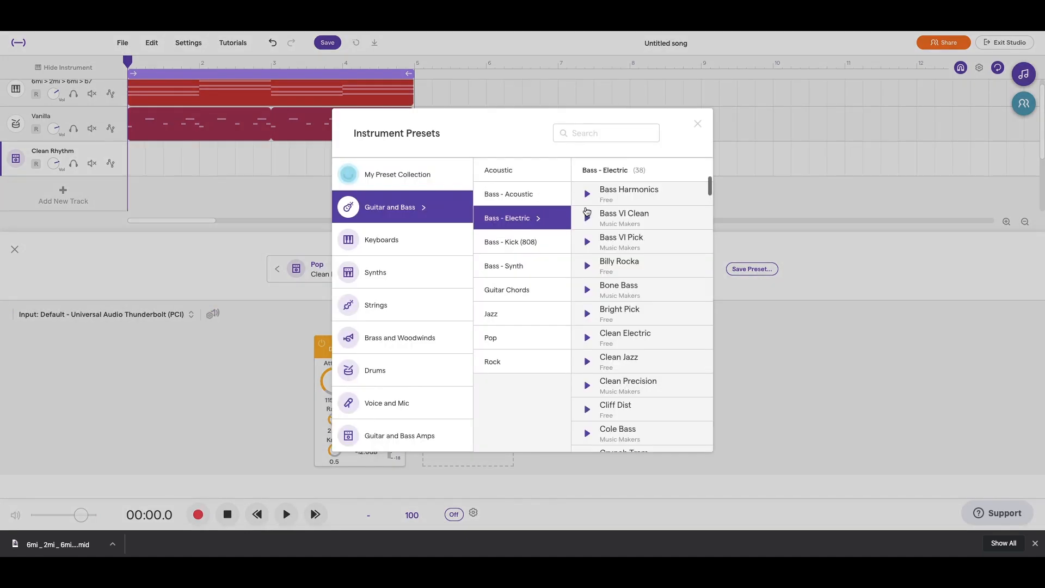
left_click(653, 359)
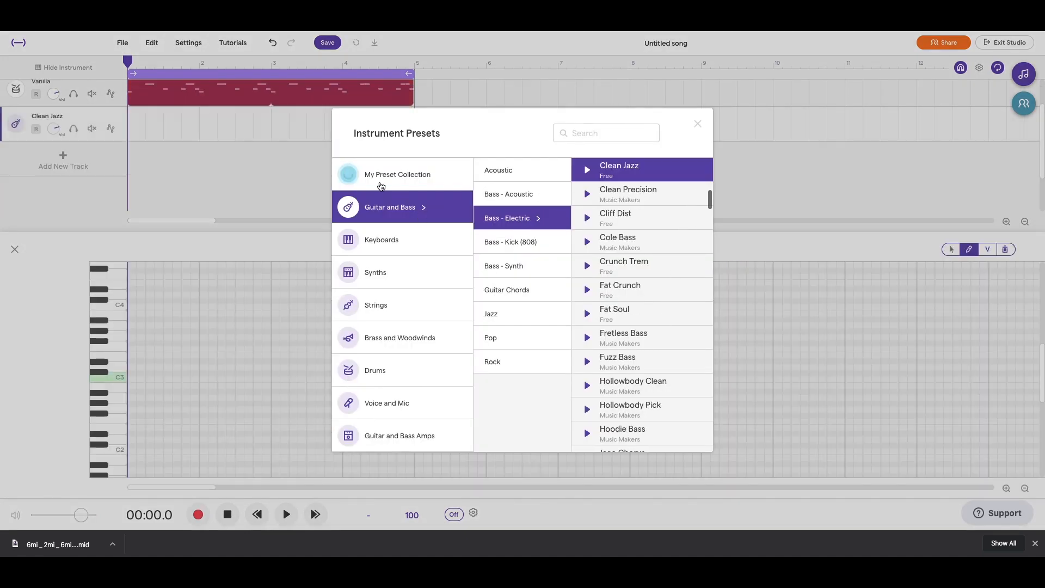
left_click(699, 124)
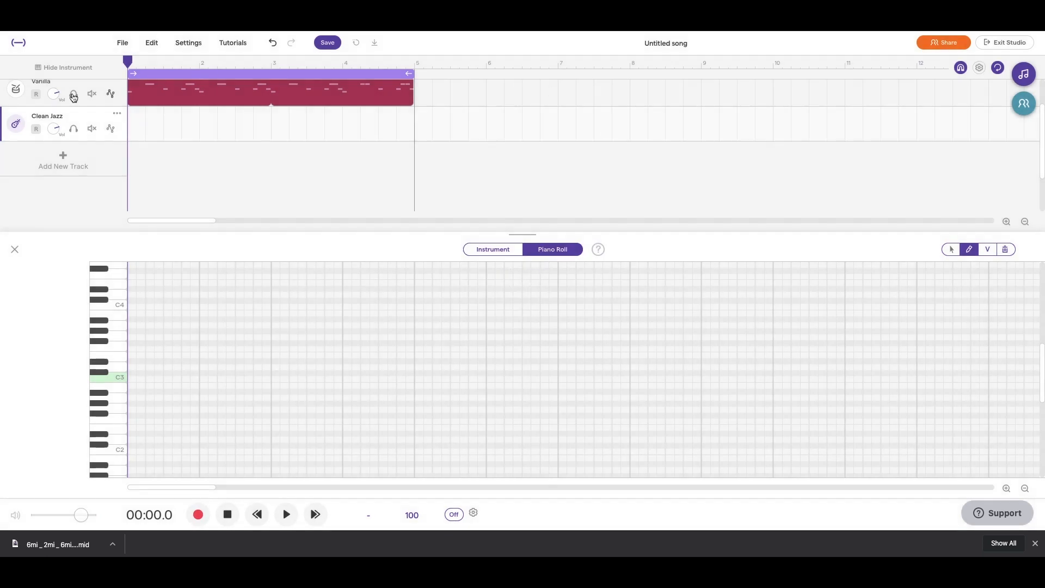
- Paste the copied chord region at bar 1 of the bass track and play it from the start
right_click(140, 131)
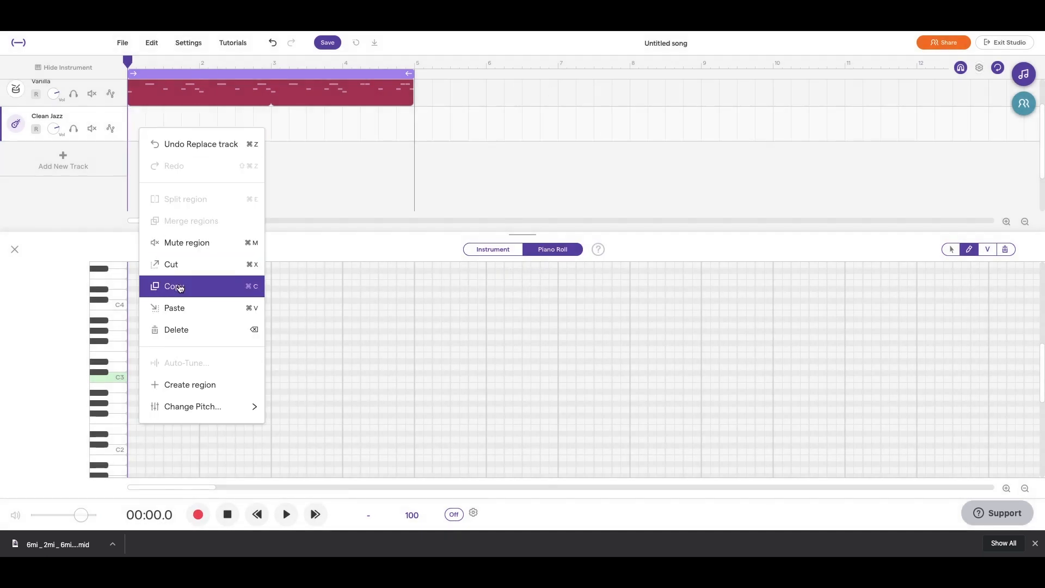
left_click(184, 307)
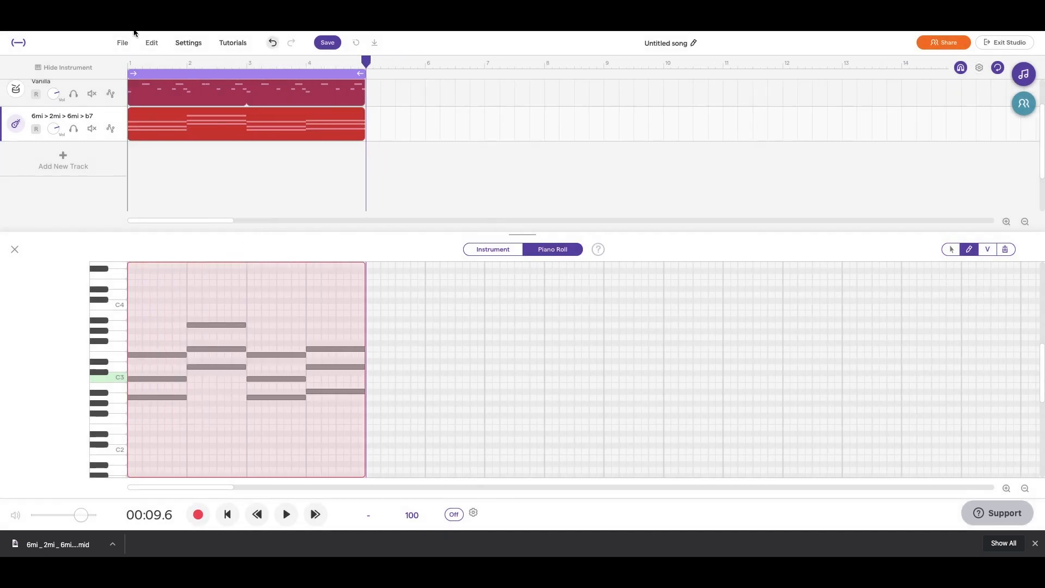
left_click(131, 62)
key("space")
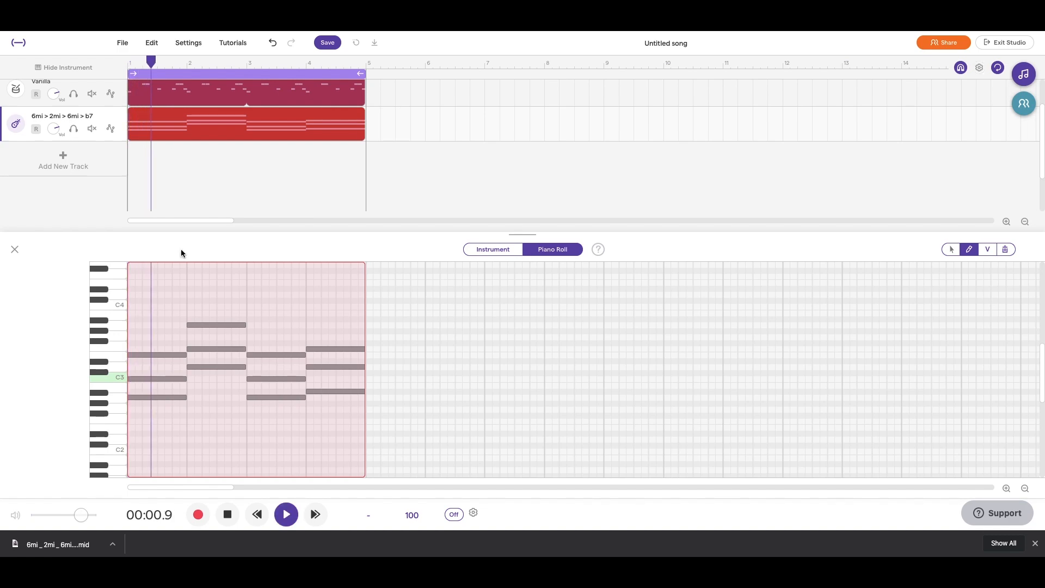
- Solo the bass track and stop playback
left_click(92, 129)
left_click(92, 129)
left_click(73, 128)
key("space")
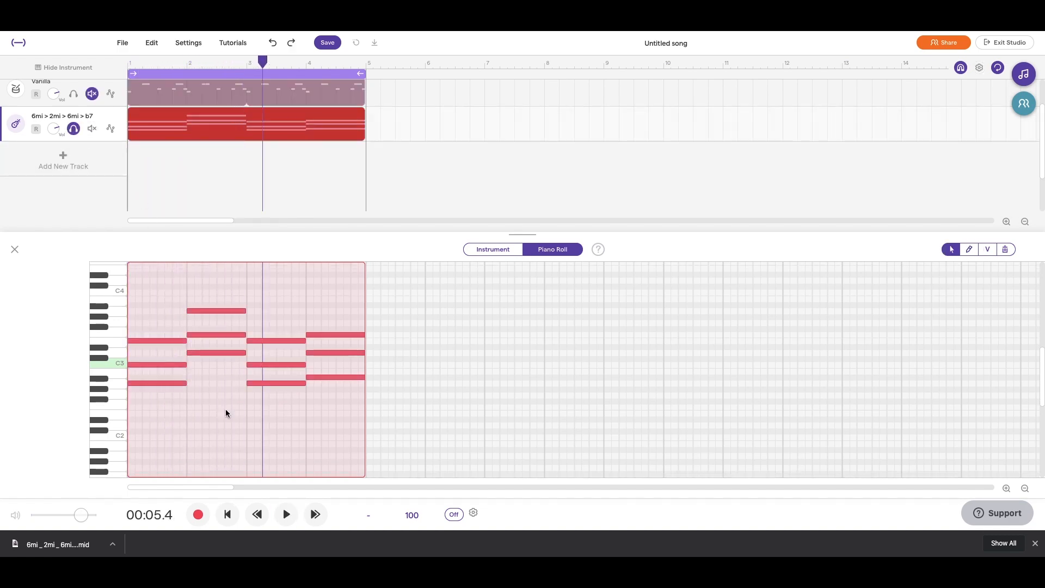
- Transpose all notes in the bass region down by 12 semitones and listen to the result
right_click(170, 341)
mouse_move(225, 493)
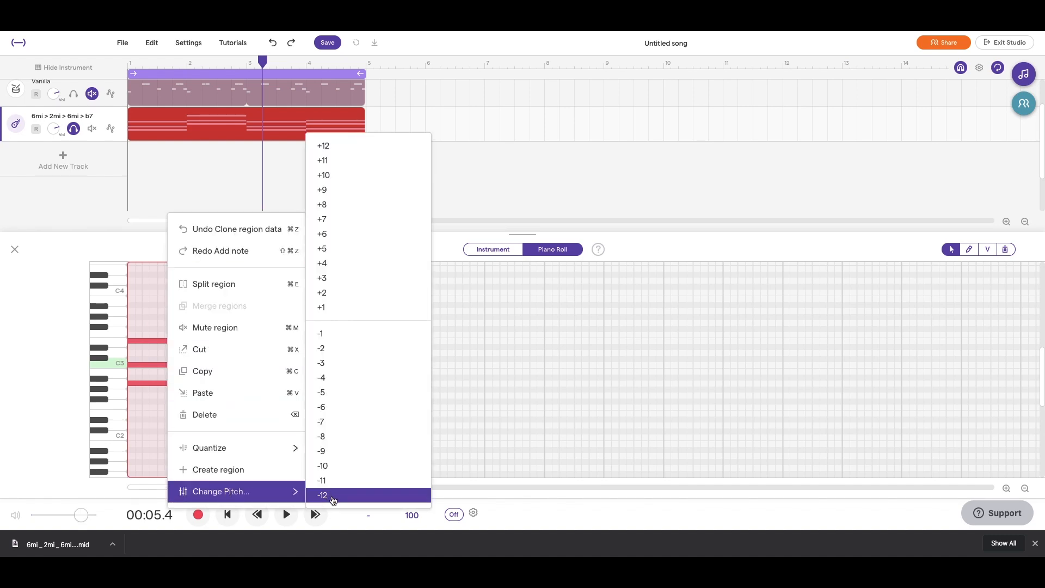
left_click(334, 500)
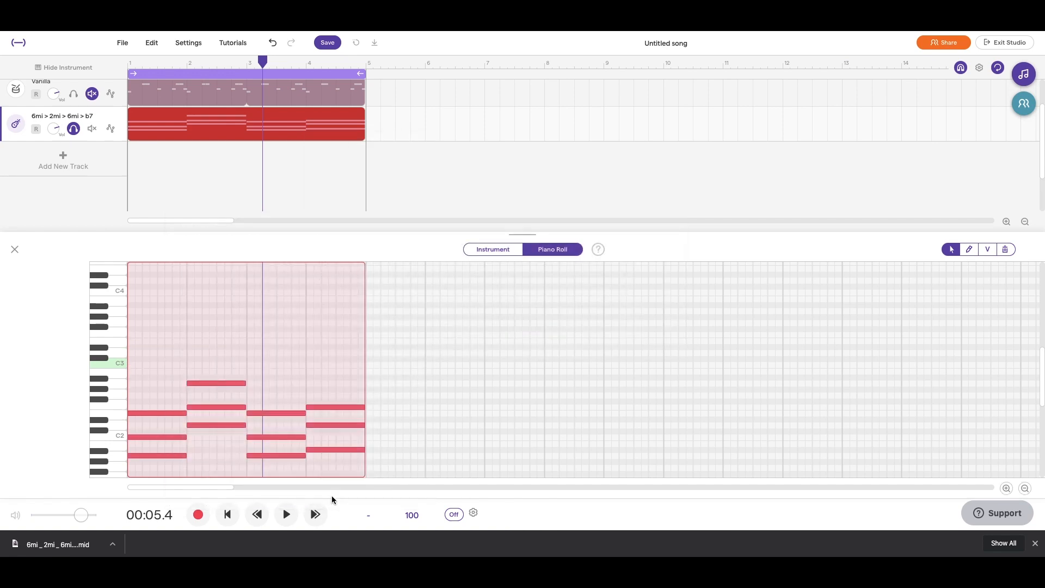
left_click(131, 296)
key("space")
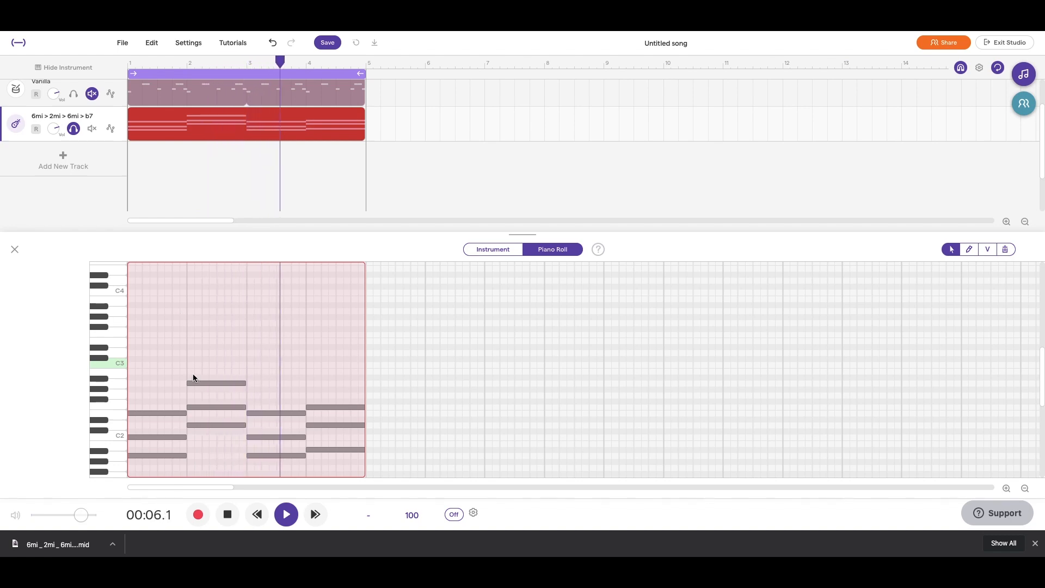
key("space")
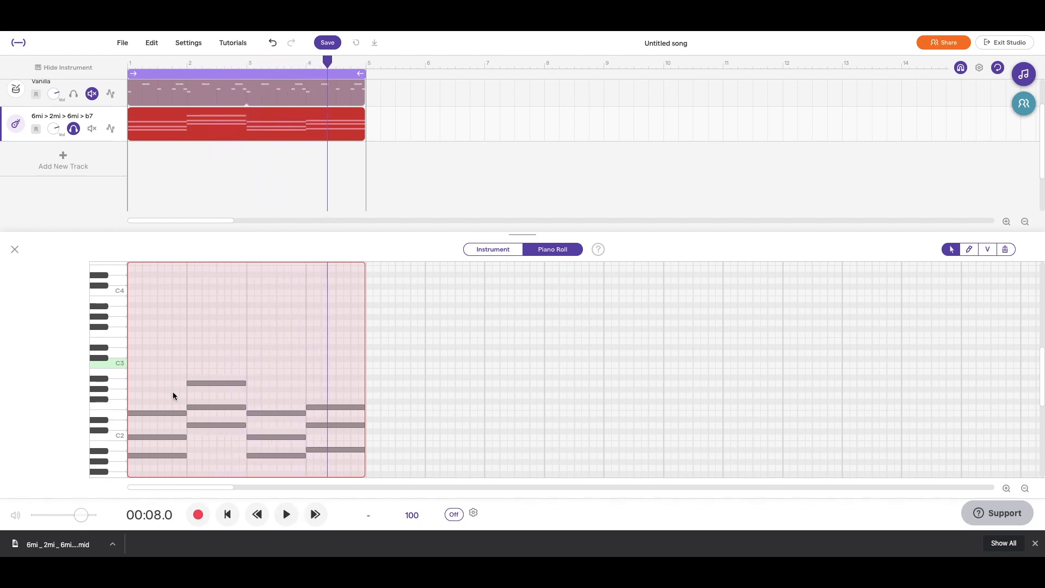
- In bar 1, shorten the lowest bass note to about three eighths of the bar, delete the middle note, and start the top note there
left_click_drag(184, 456, 149, 460)
scroll(148, 460, "down", 1)
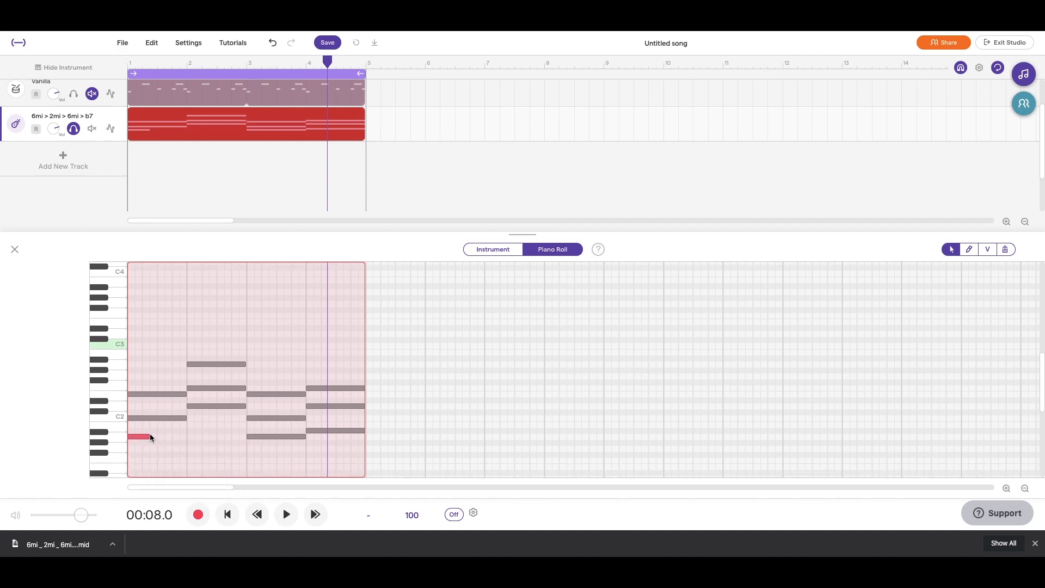
left_click(146, 420)
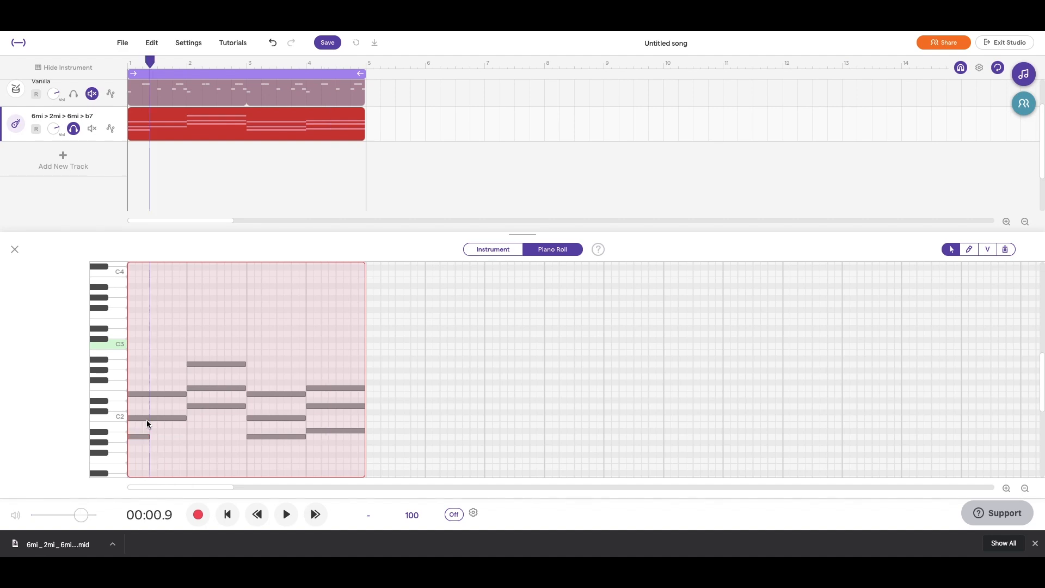
key("Delete")
left_click_drag(130, 395, 150, 395)
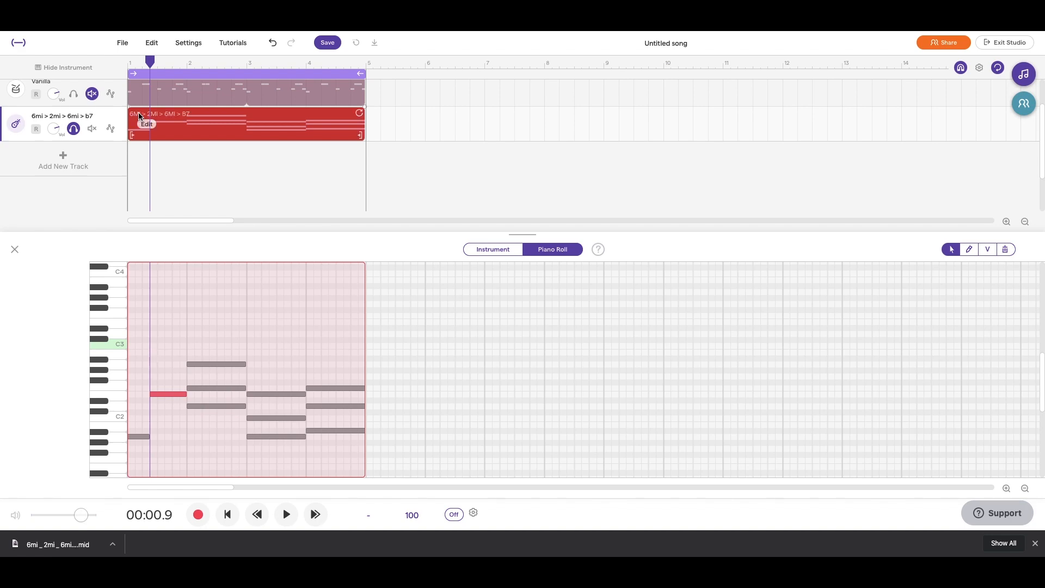
- Play the edited bass line from the start through bar 1 and stop
left_click(130, 62)
key("space")
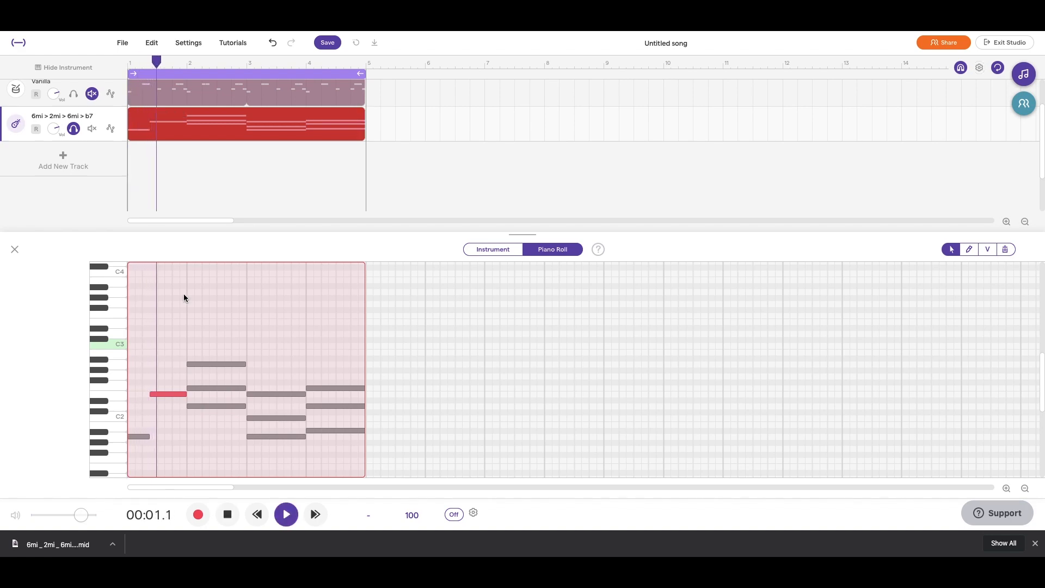
key("space")
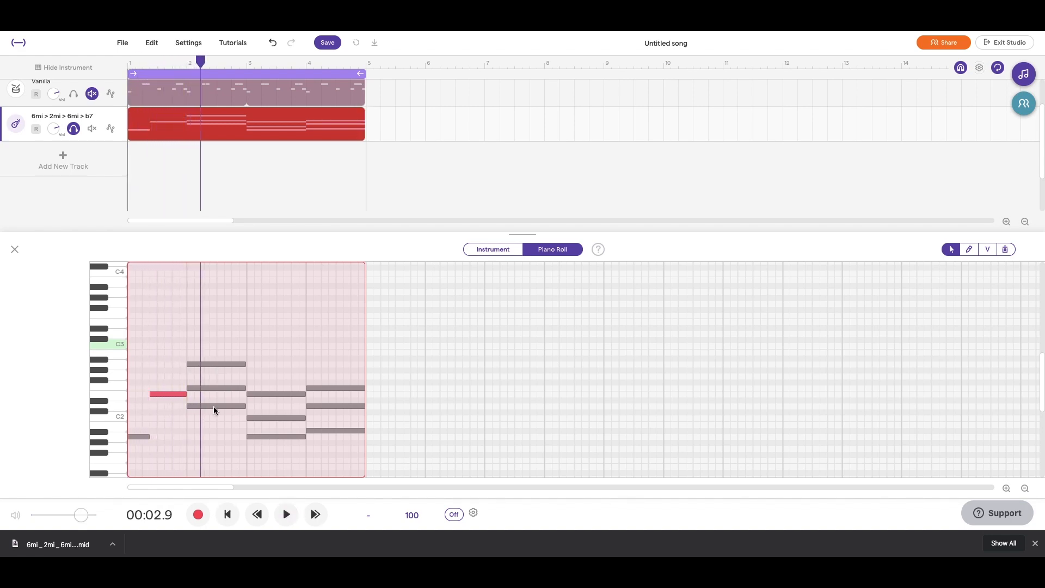
- Move the A2 note in bar 2 of the bass region down one octave to A1
left_click(213, 406)
left_click(228, 364)
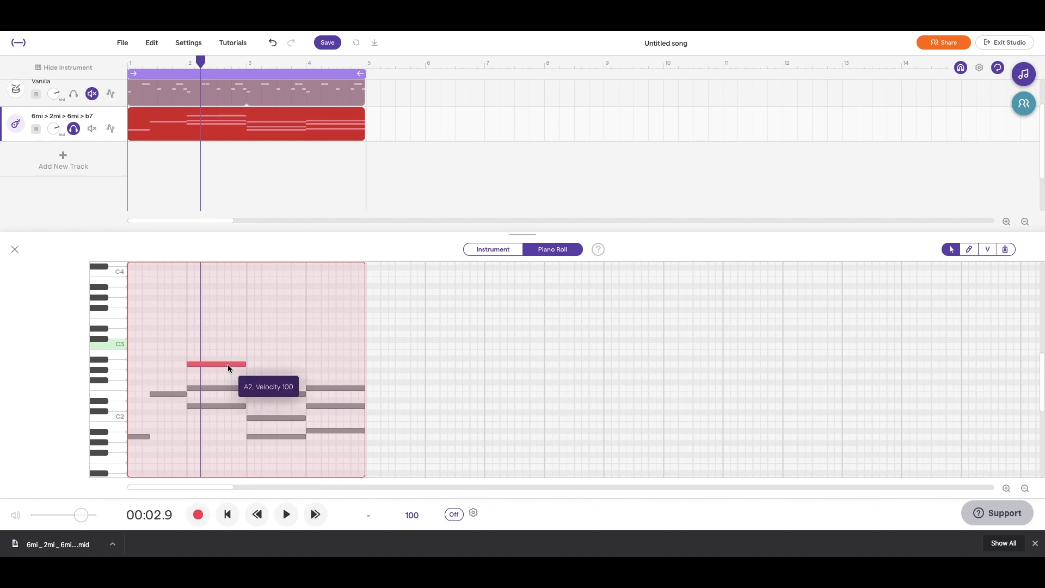
left_click_drag(227, 364, 226, 437)
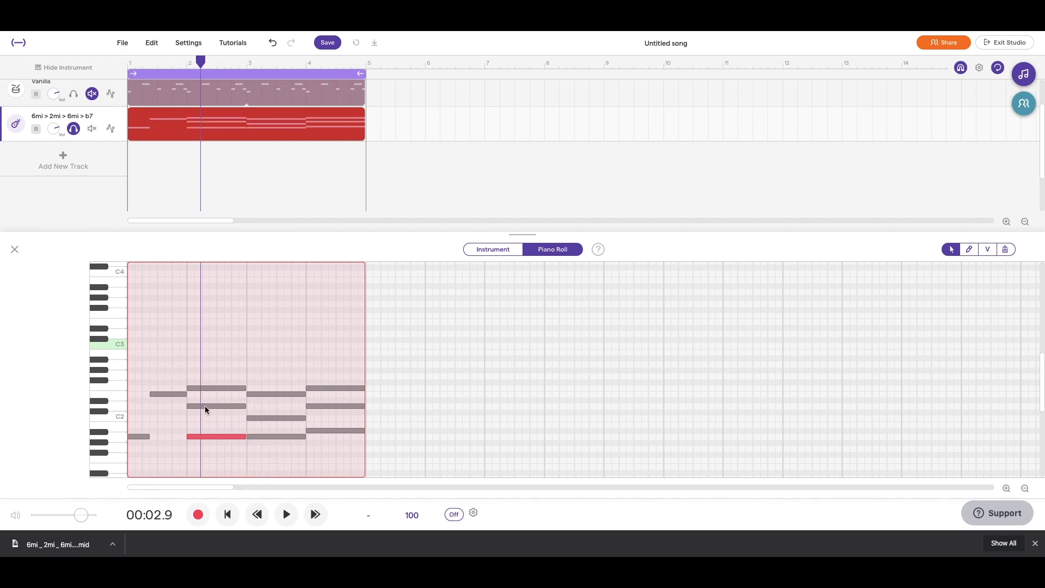
key("Delete")
key("ctrl+z")
- In bar 2, shorten the top note to a quarter bar, start the A1 note right after it, and trim the middle note's start
left_click_drag(189, 436, 211, 445)
left_click_drag(246, 388, 201, 394)
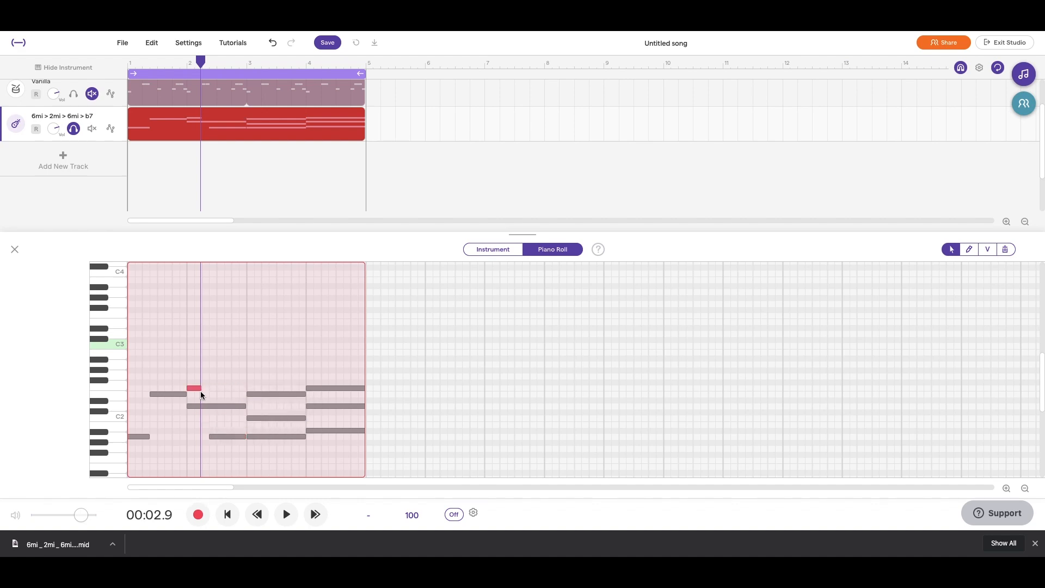
left_click_drag(210, 435, 202, 439)
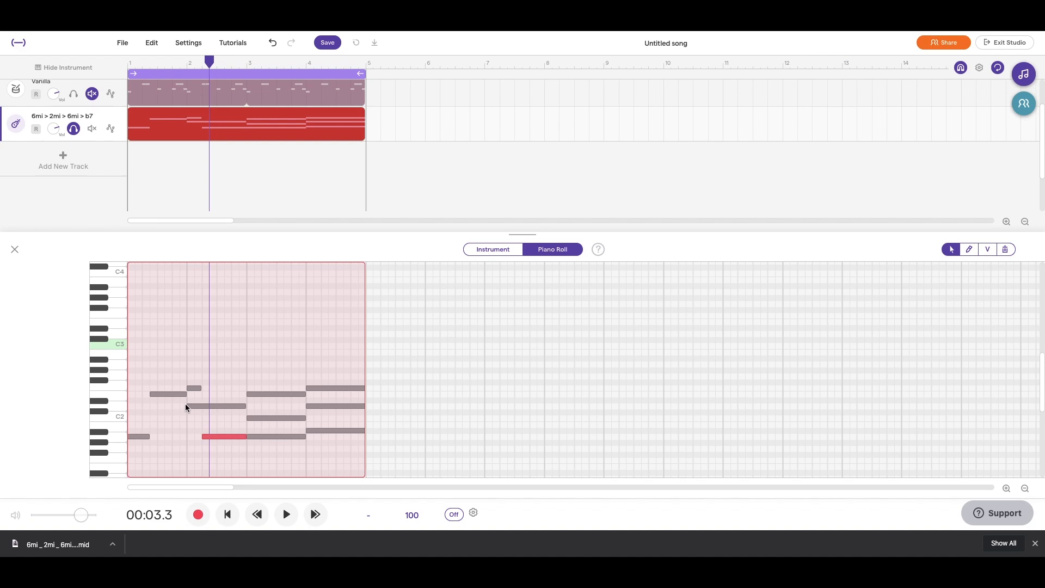
left_click_drag(190, 405, 231, 408)
- During playback, add a Tremolo effect to the bass track and raise its rate and depth
left_click(494, 250)
key("space")
left_click(956, 333)
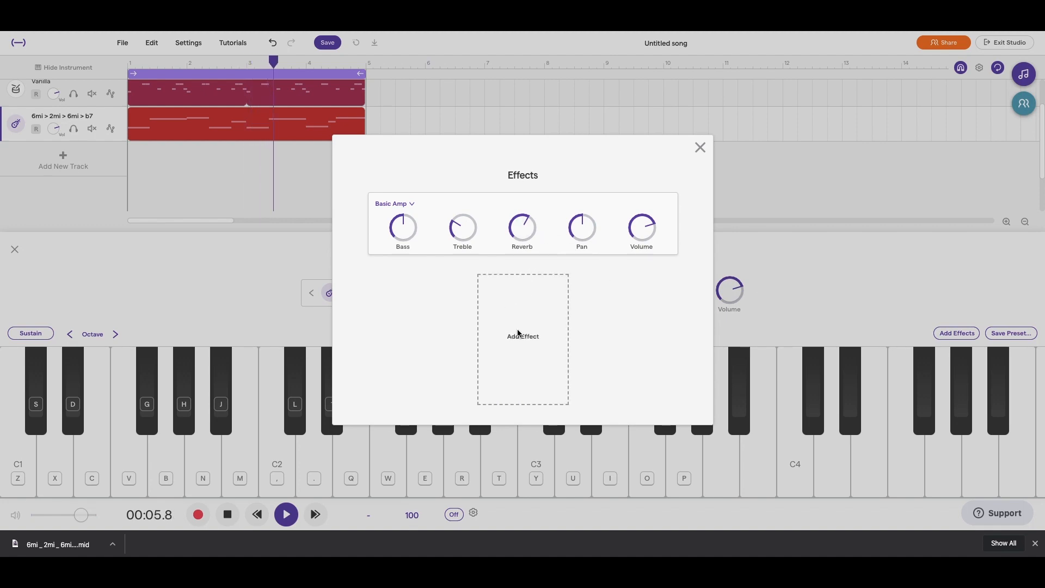
left_click(504, 321)
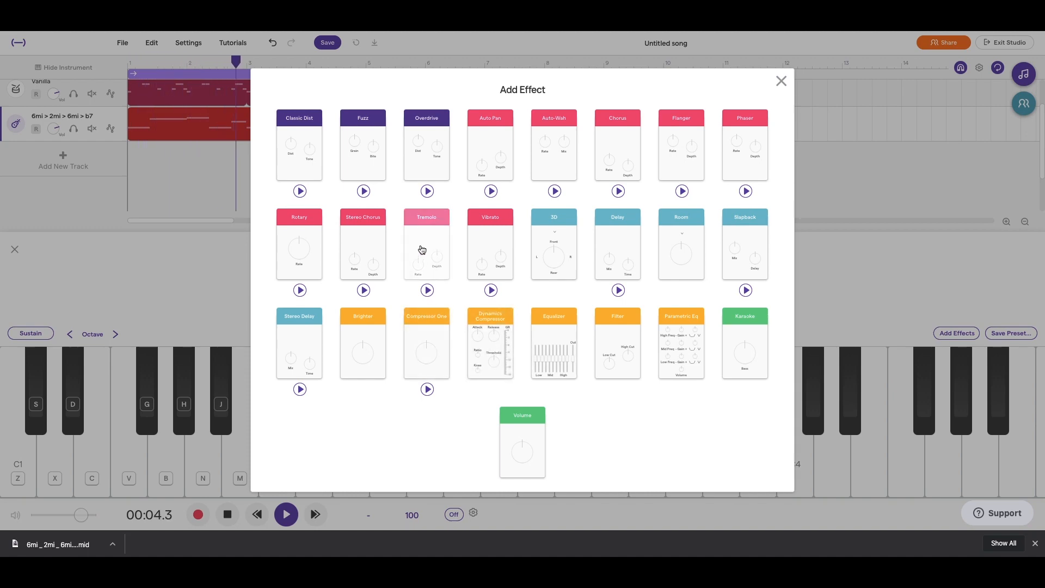
left_click(423, 247)
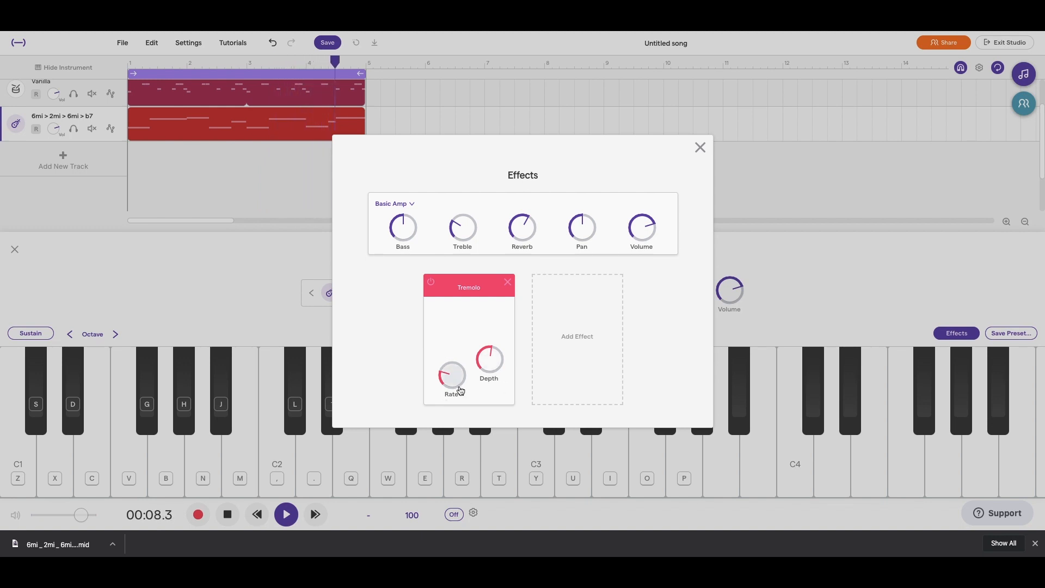
left_click_drag(458, 385, 488, 340)
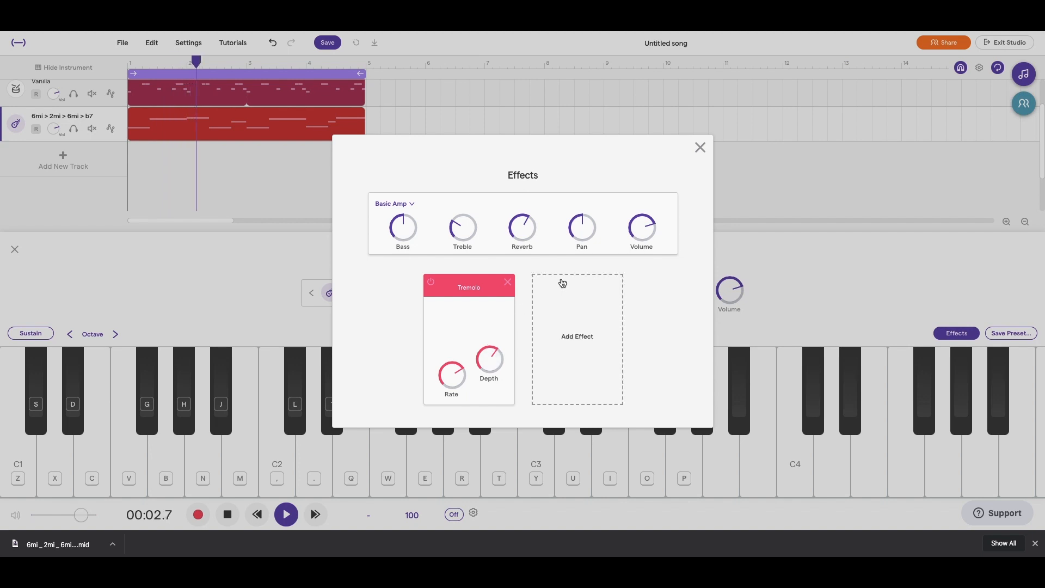
left_click(701, 148)
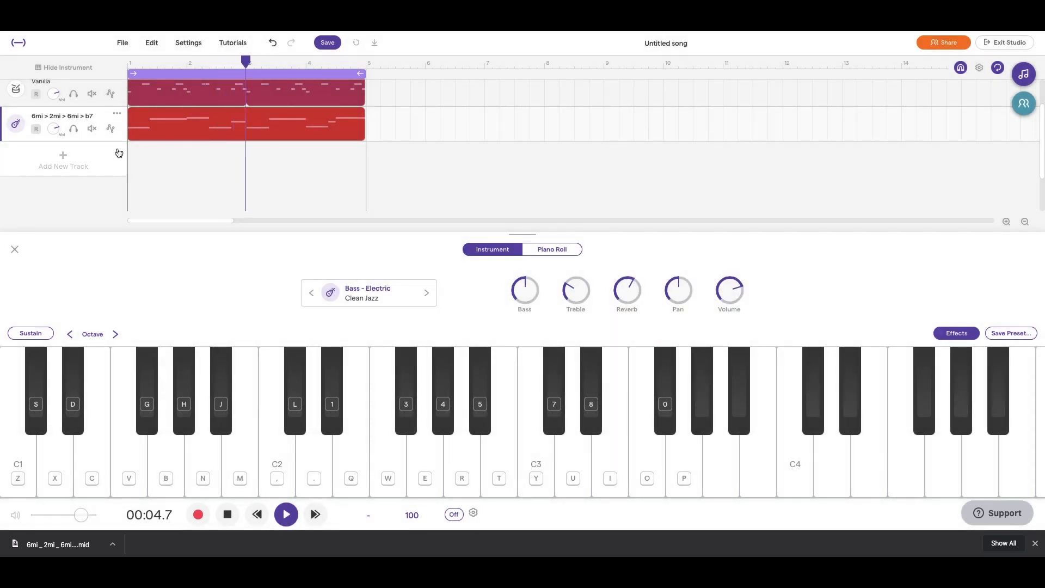
- Lower the volume of the bass track
left_click_drag(52, 133, 53, 161)
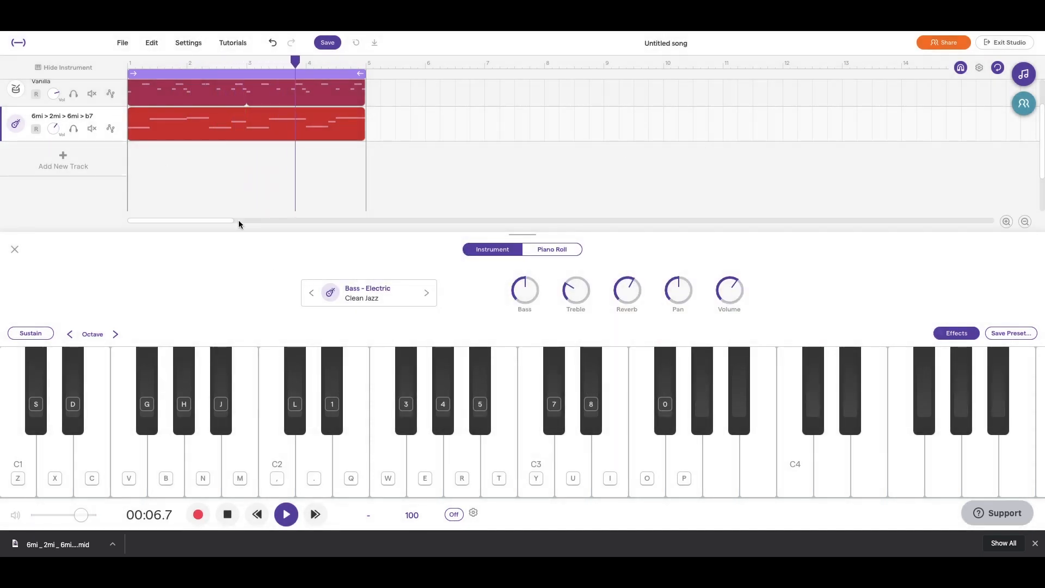
mouse_move(139, 130)
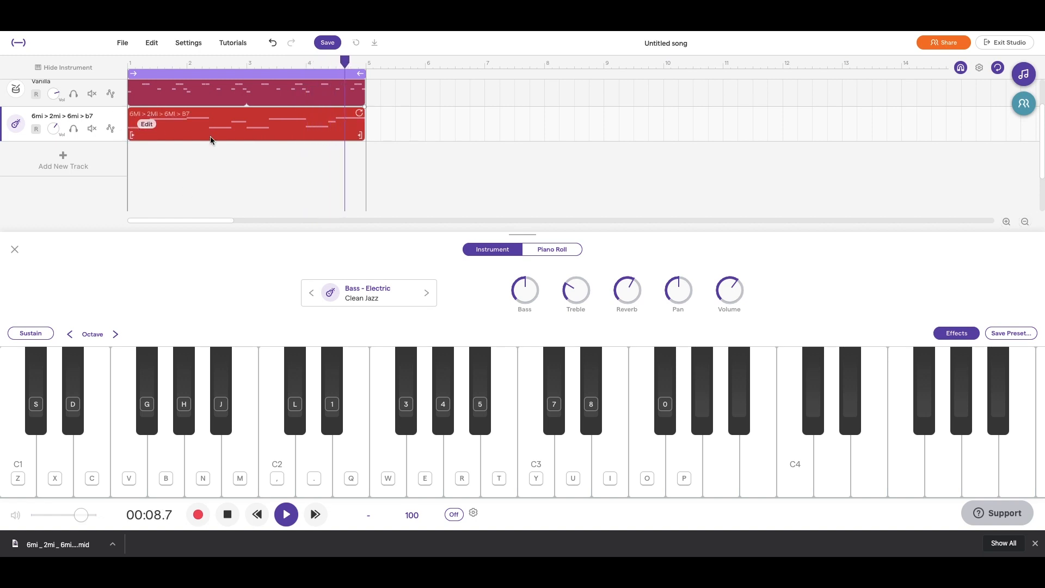